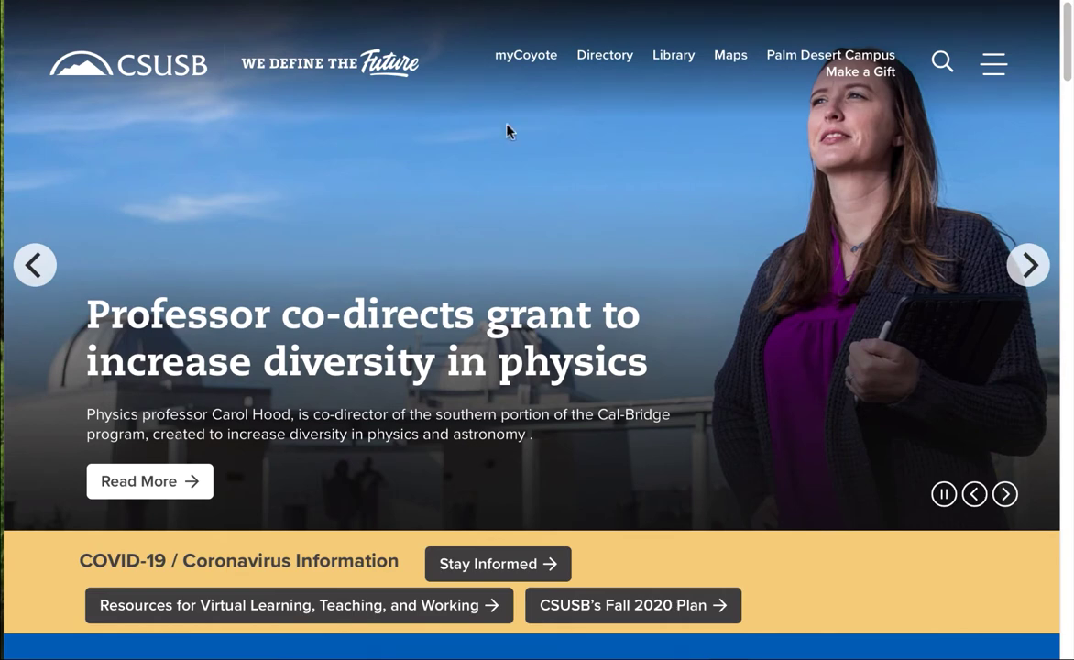
Step: Open the university library's site and search OneSearch for "black lives matter" within Books & Media (CSUSB)
click(682, 61)
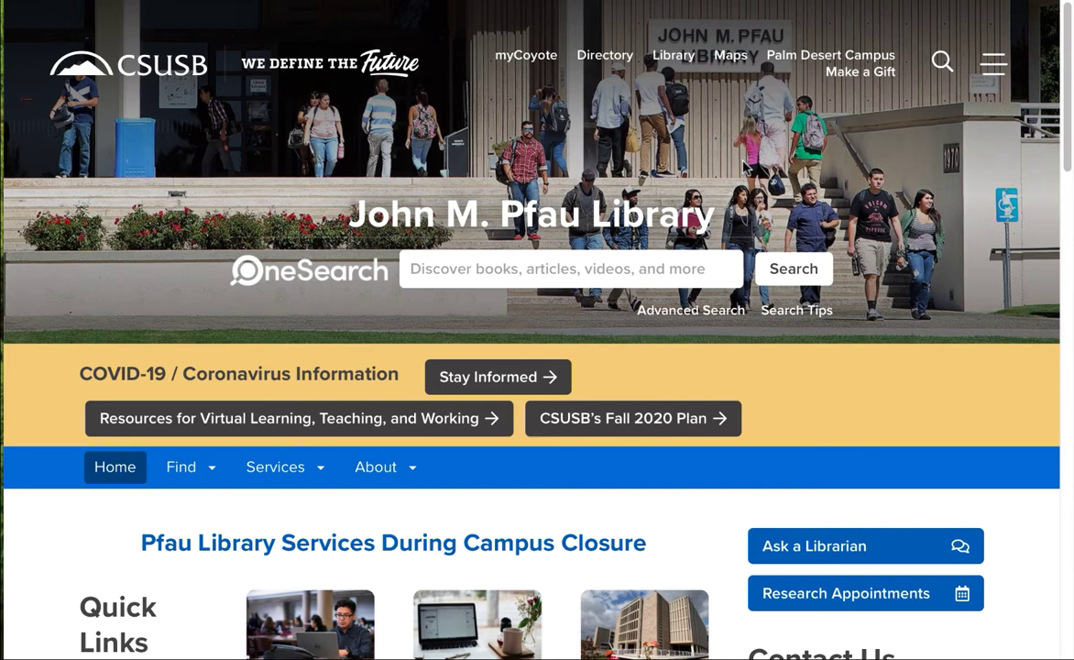
click(624, 268)
text(black lives matter)
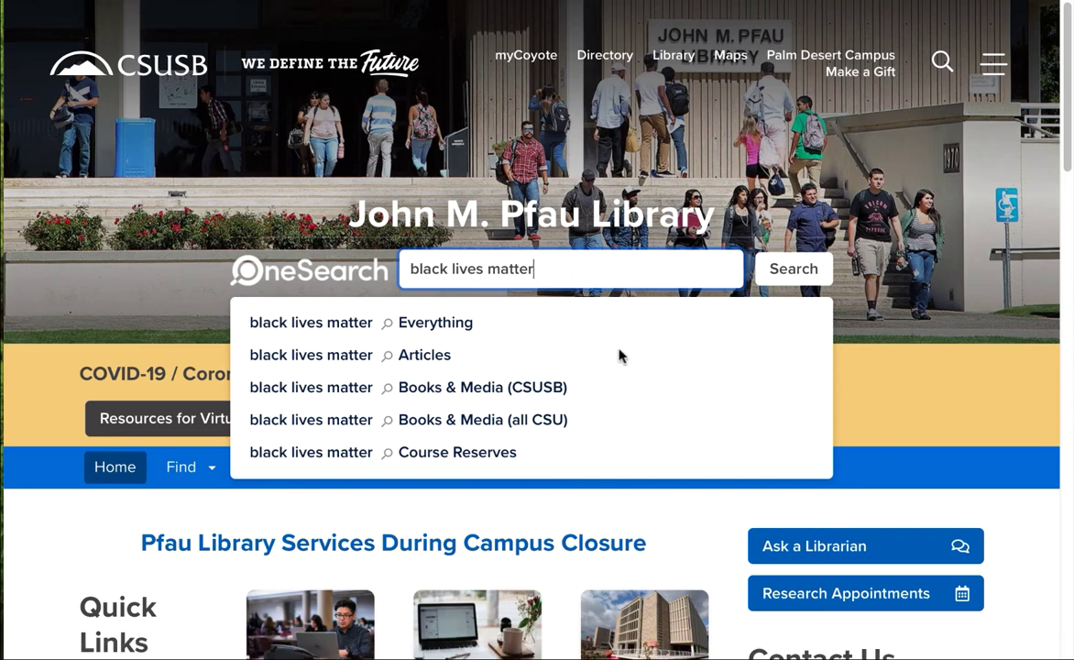
click(457, 394)
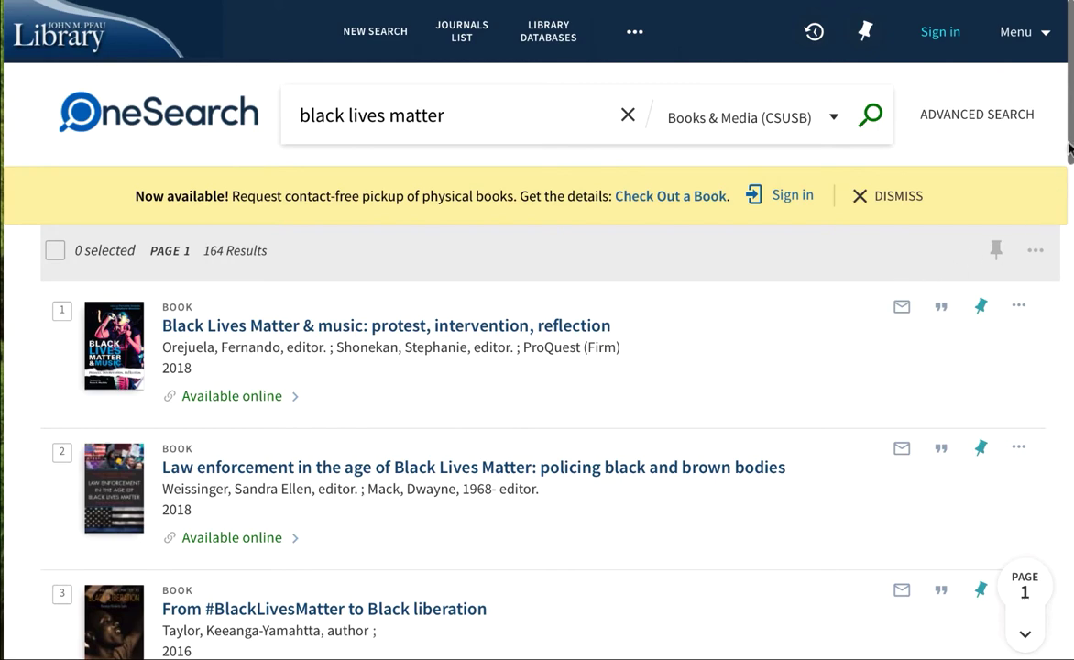
drag(1069, 149, 1071, 238)
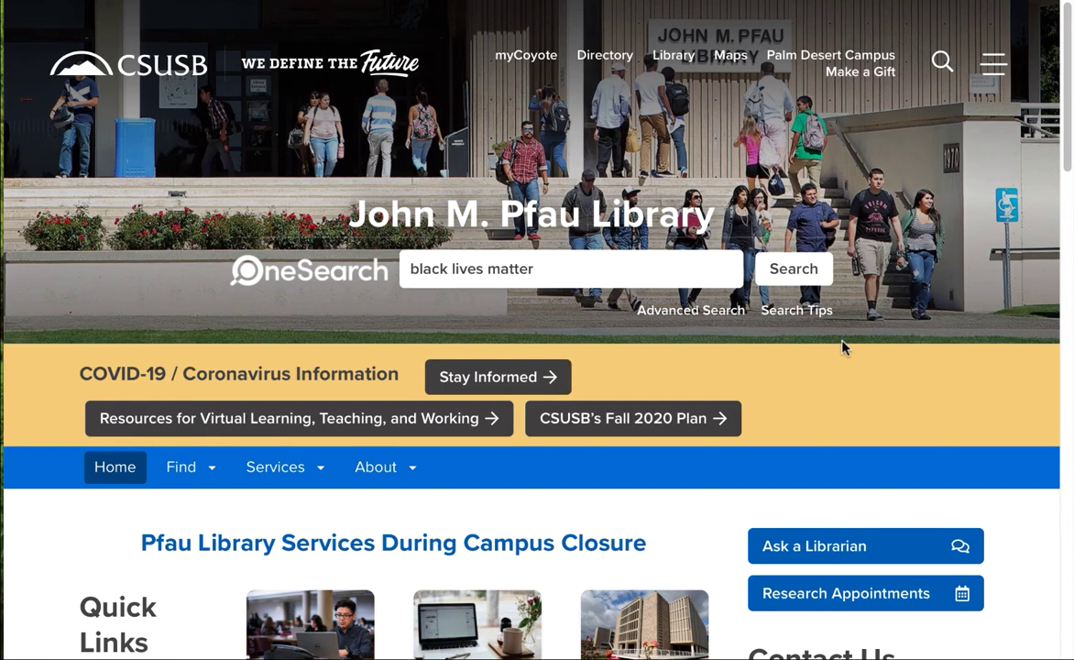
Step: From the library home page, open the research databases page and go to its Databases by Subject list
click(786, 314)
scroll(1066, 174, down, 1)
scroll(1066, 174, down, 5)
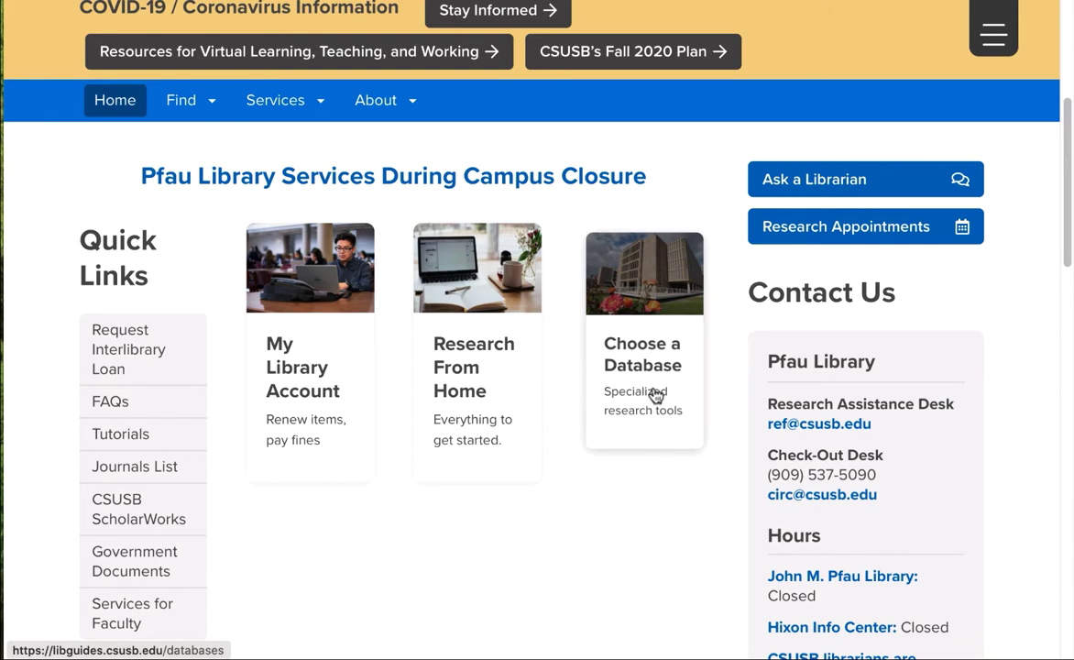
click(654, 393)
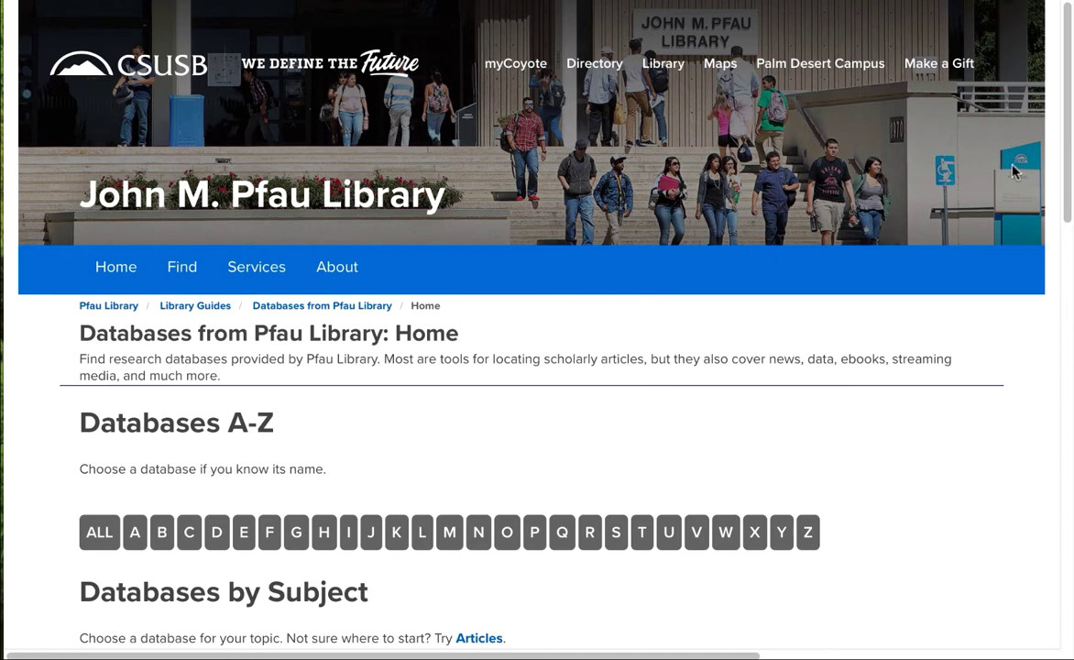
drag(1060, 162, 1054, 374)
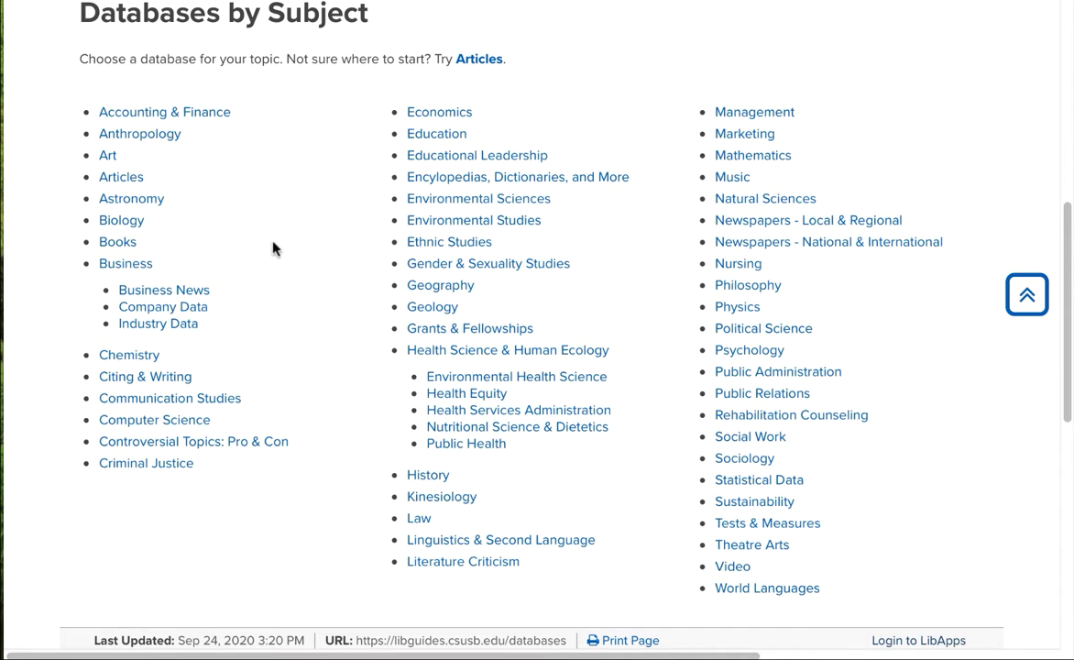
Step: Open the Communication Studies subject page and examine its most useful databases, also useful databases, guides and subject librarian
click(144, 400)
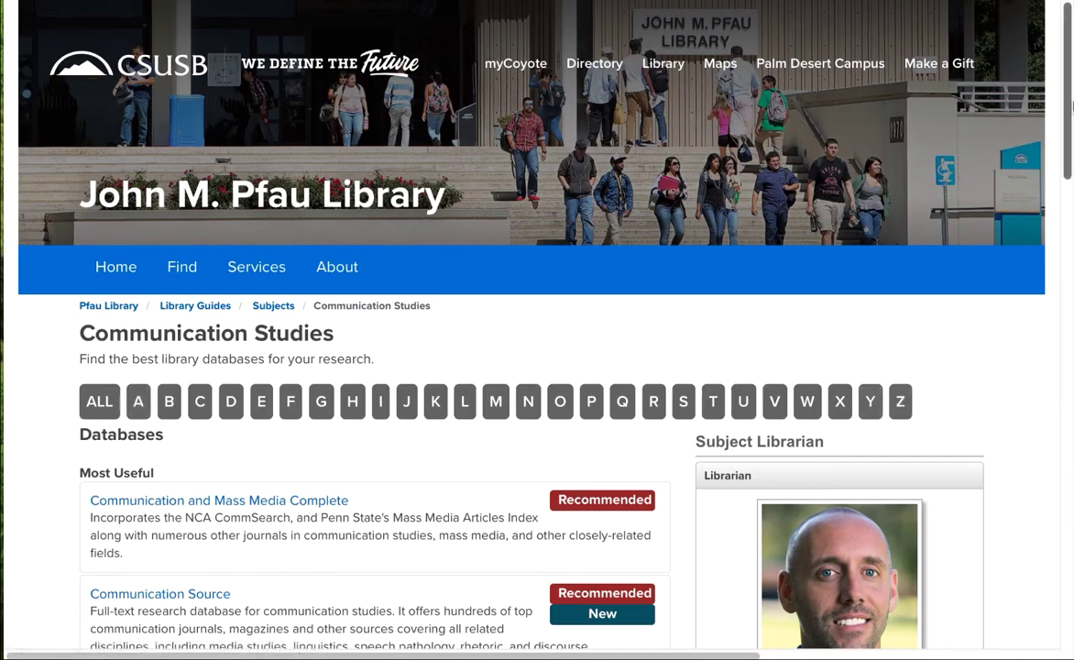
drag(1071, 107, 1071, 190)
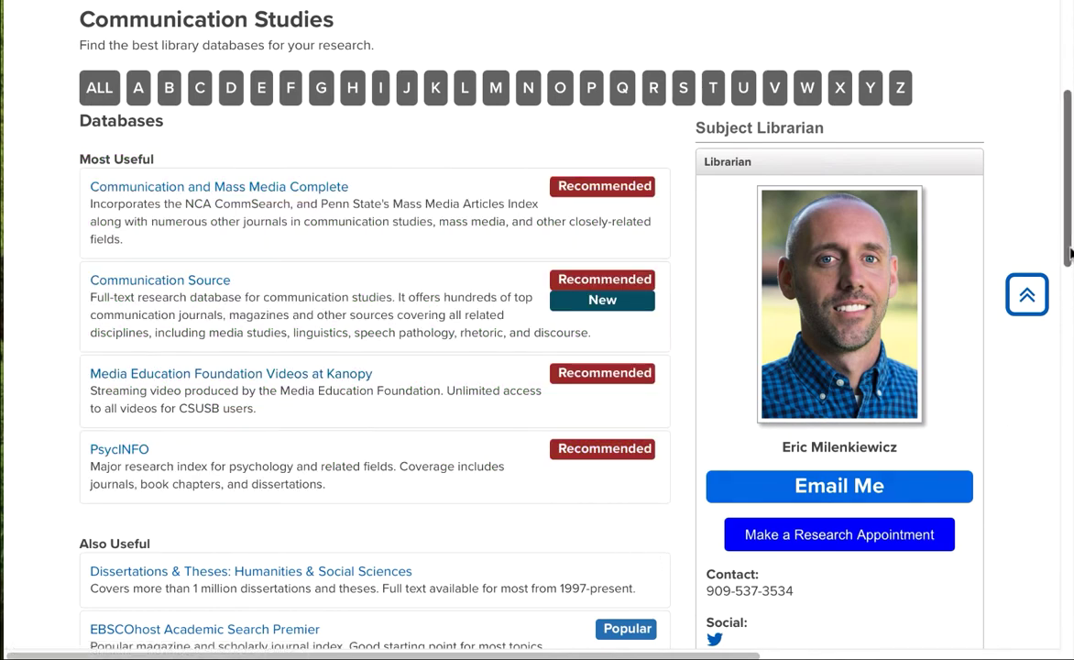
scroll(731, 626, down, 3)
scroll(748, 532, down, 1)
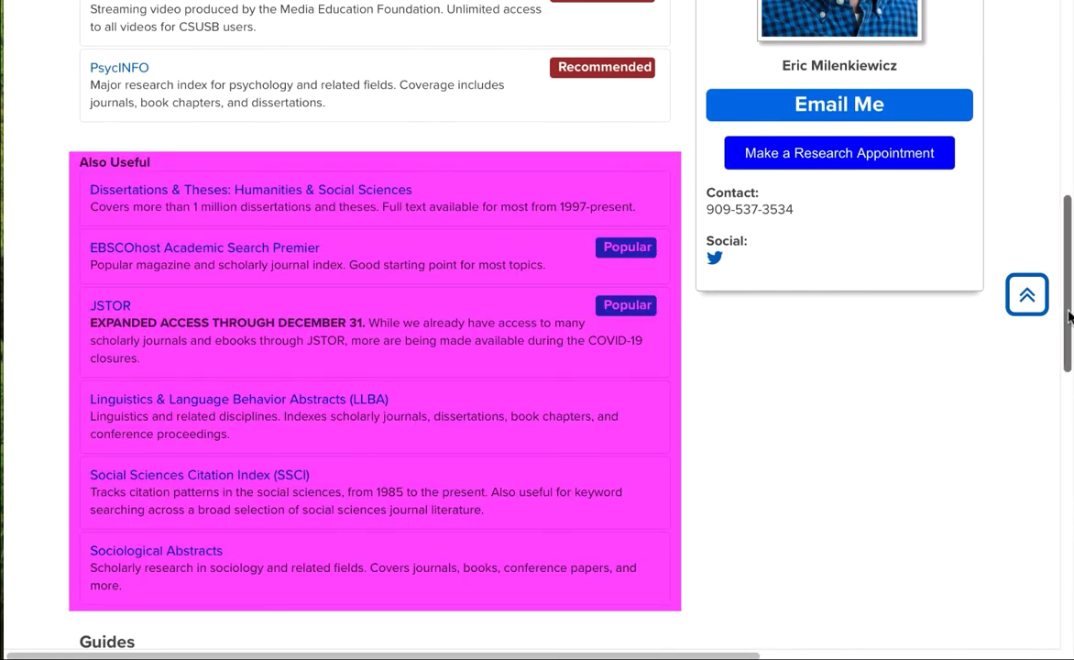
scroll(1068, 326, down, 1)
drag(1068, 326, 1062, 439)
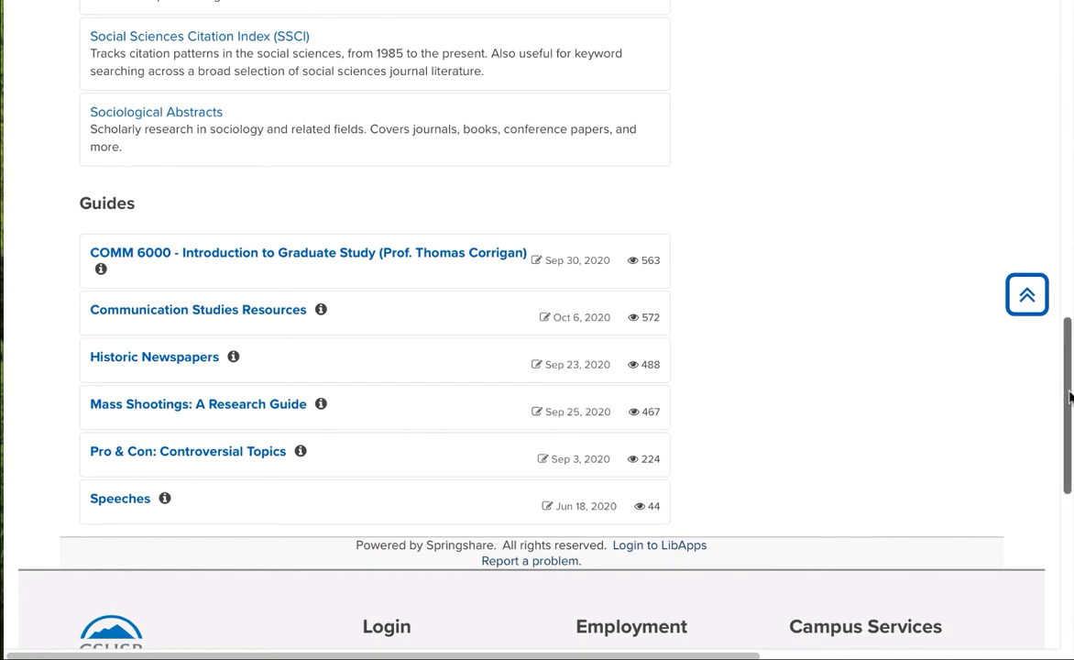
drag(1065, 391, 1058, 180)
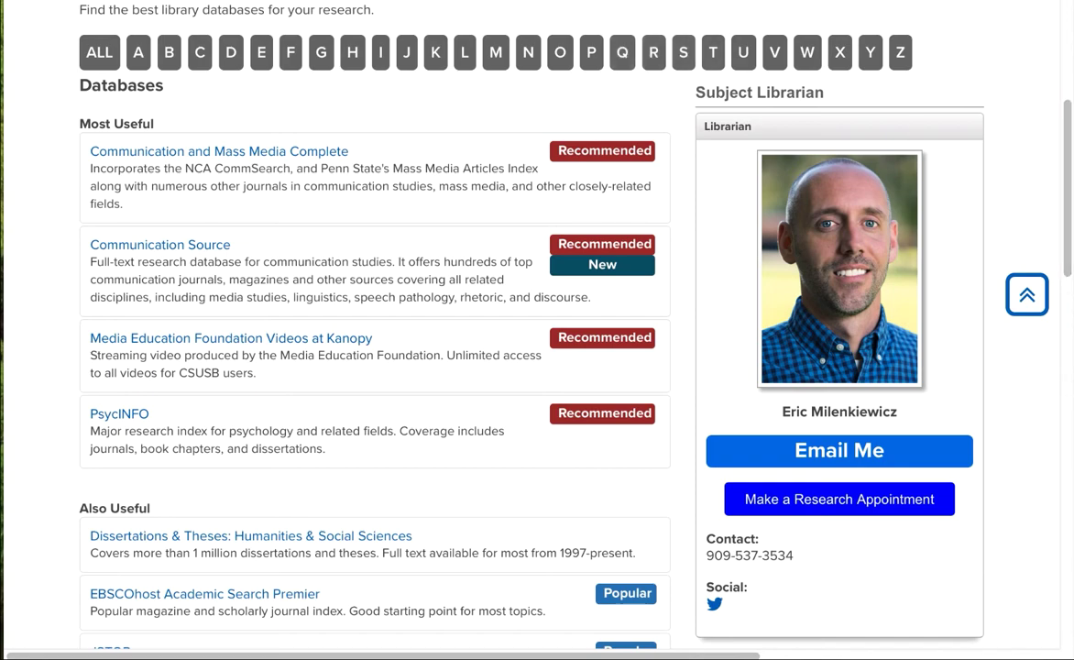
Step: Go back to the subject list, open Natural Sciences and examine its databases, guides and subject librarian details
key(super+bracketleft)
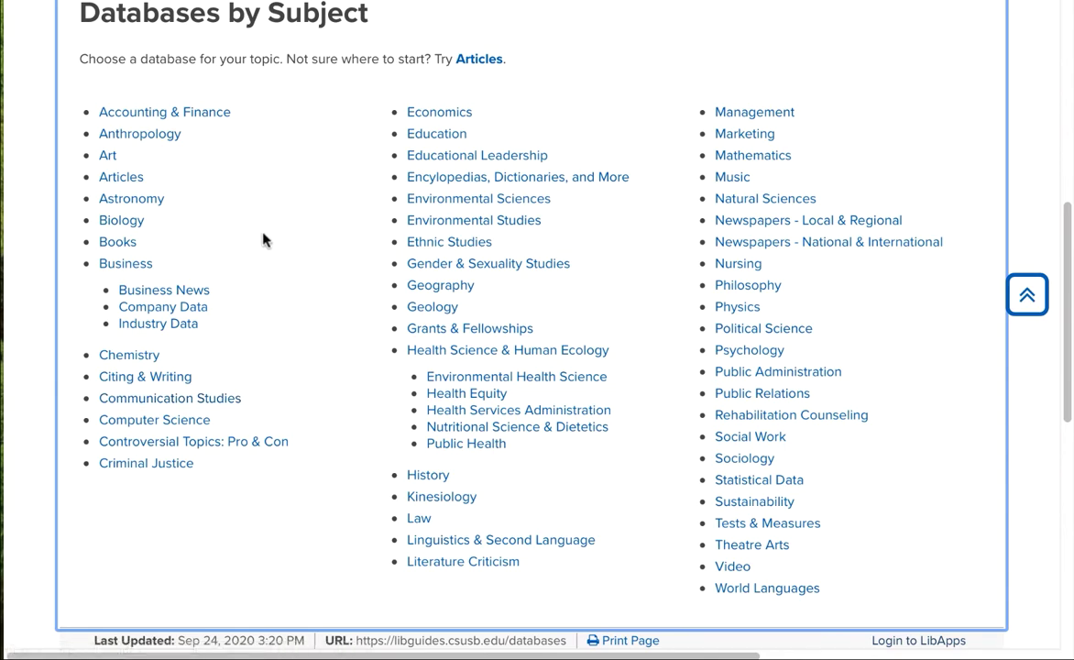
click(741, 200)
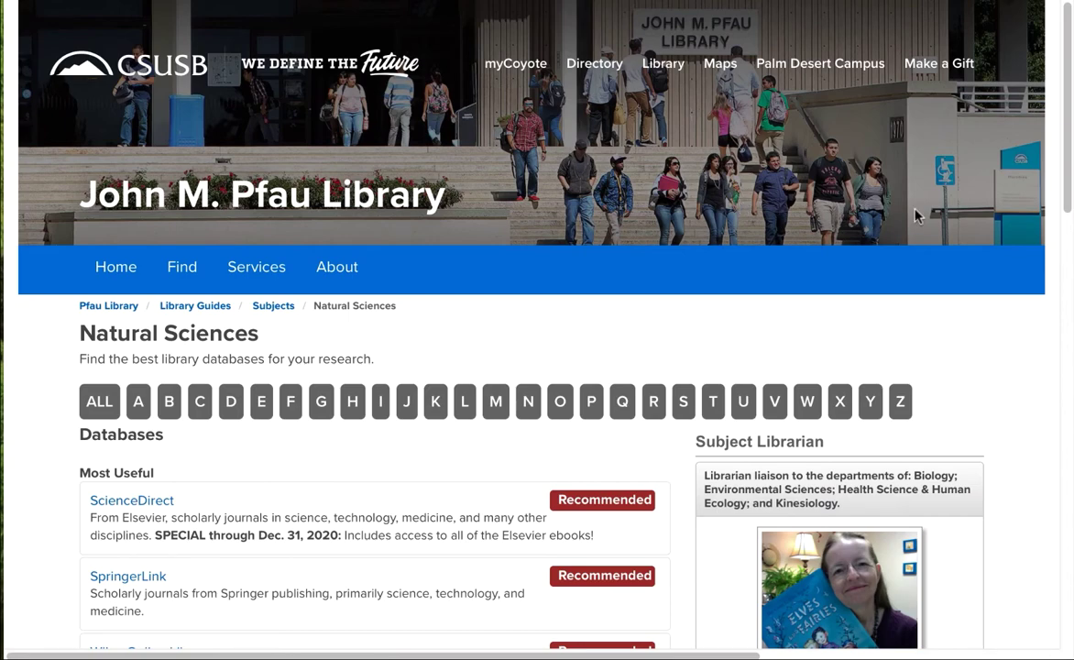
scroll(978, 154, down, 2)
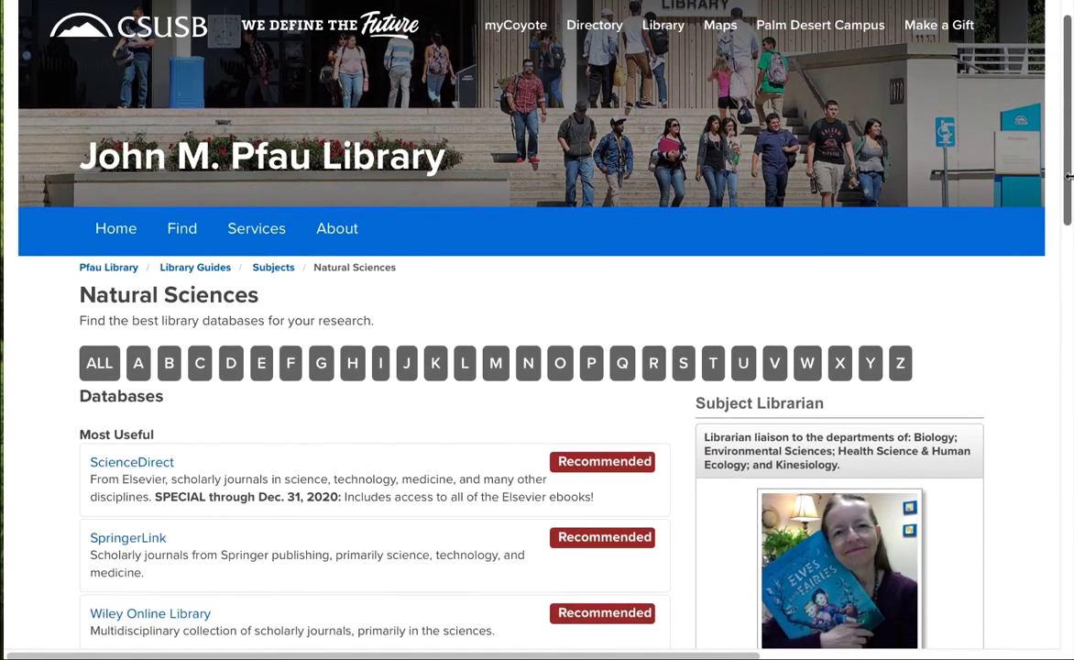
scroll(537, 367, down, 1)
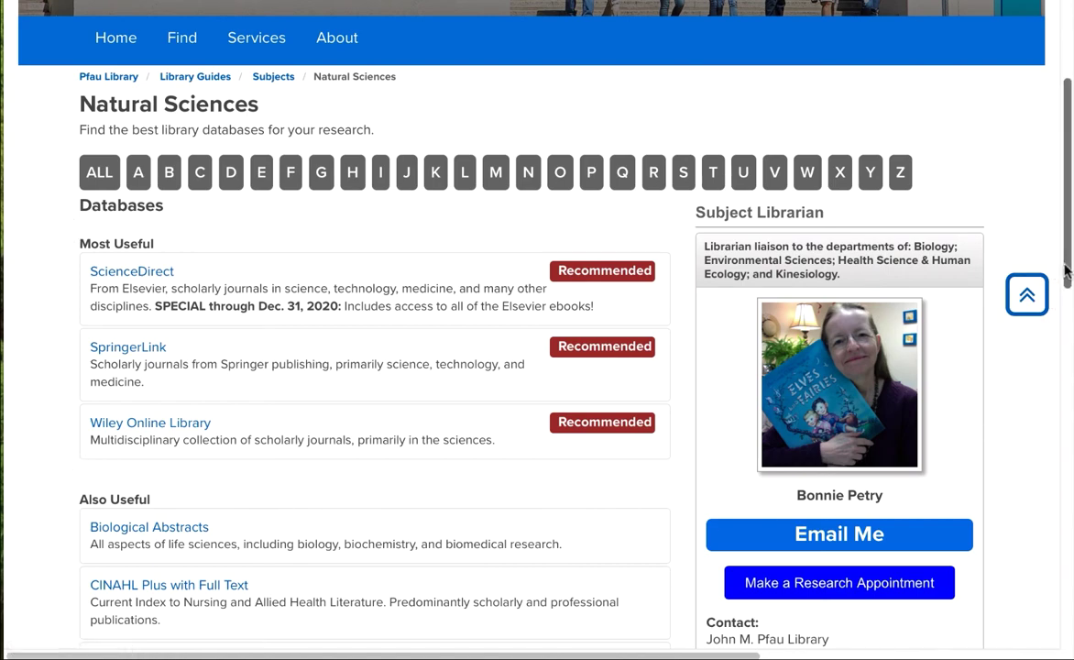
scroll(1068, 302, down, 1)
scroll(1069, 303, down, 2)
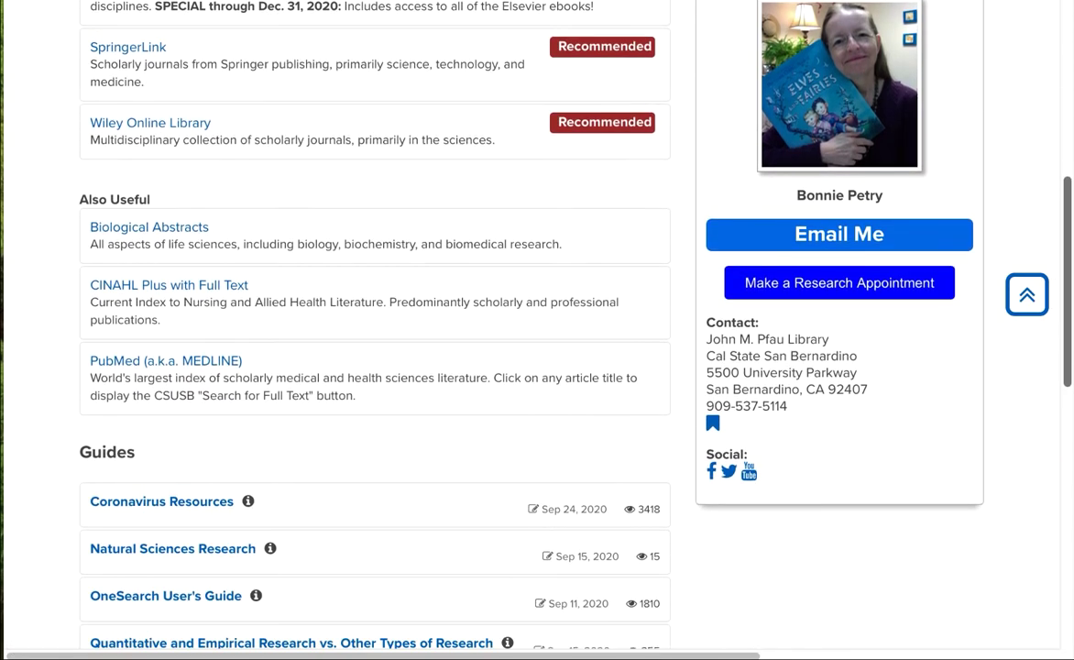
drag(1066, 359, 1066, 444)
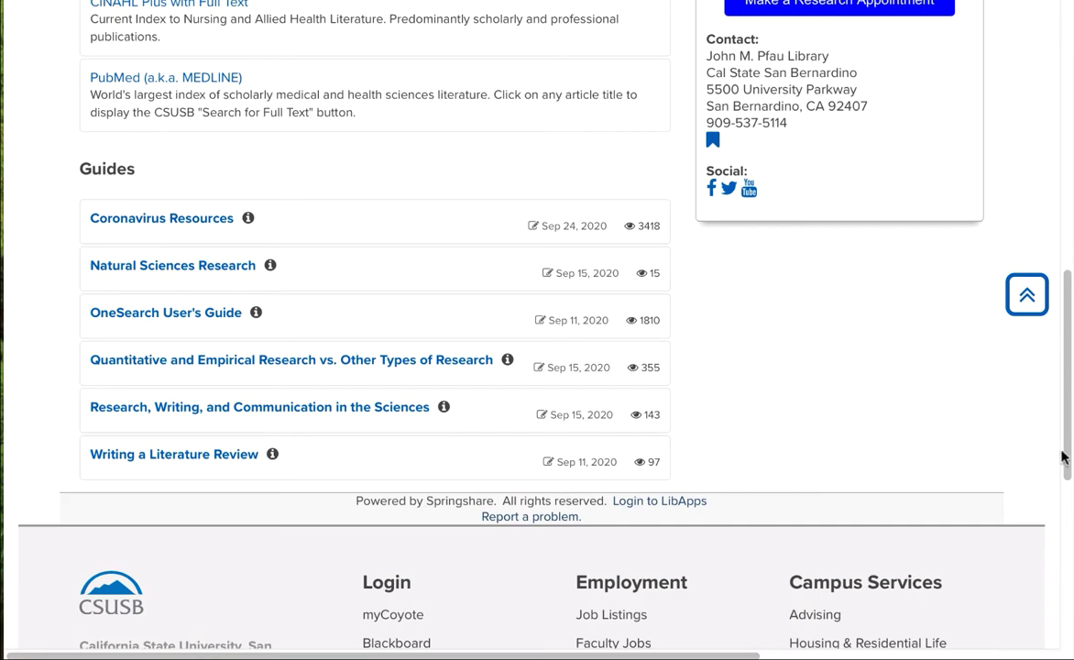
scroll(1066, 456, up, 5)
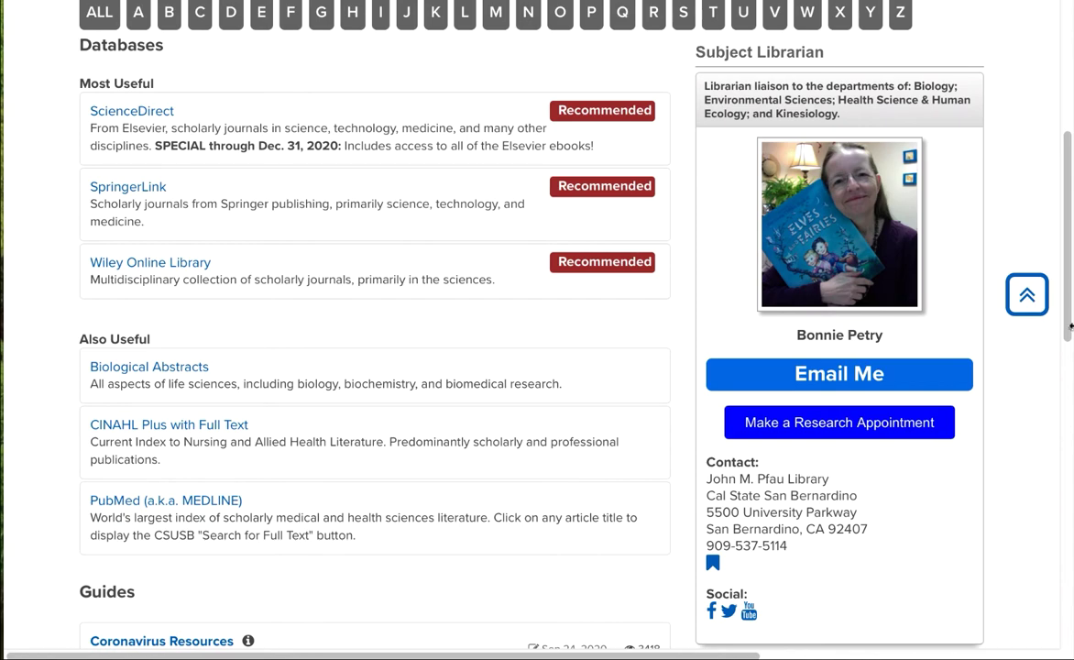
click(1027, 294)
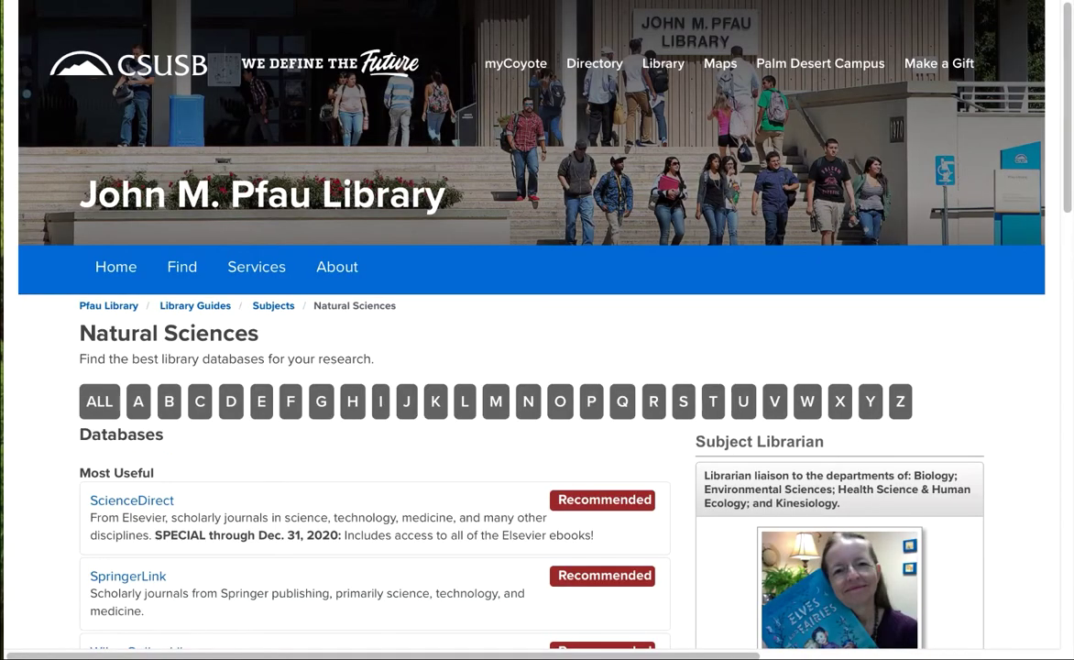
Step: Return to the databases page, look over the A-Z and subject lists, and examine the Psychology page's recommended databases
key(alt+Left)
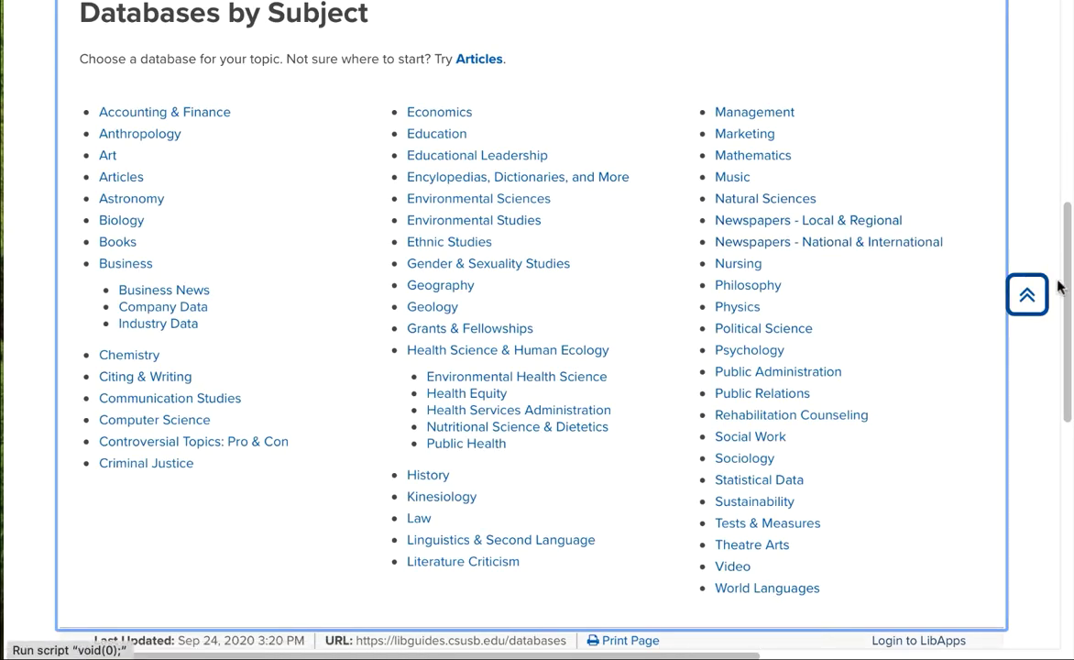
drag(1066, 293, 1050, 168)
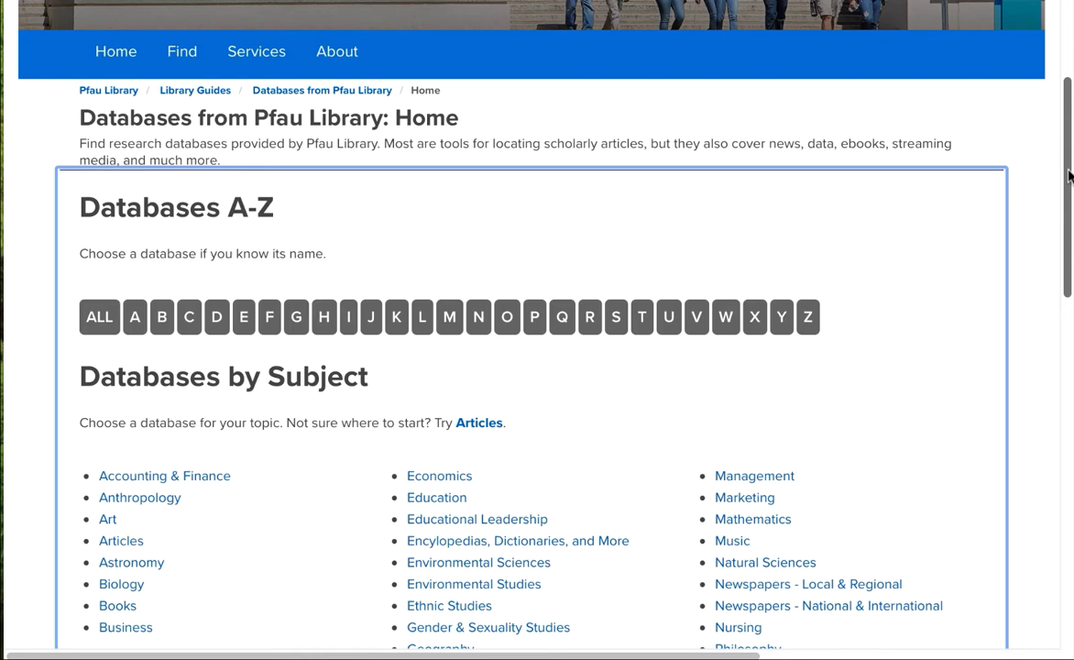
drag(1067, 176, 1049, 268)
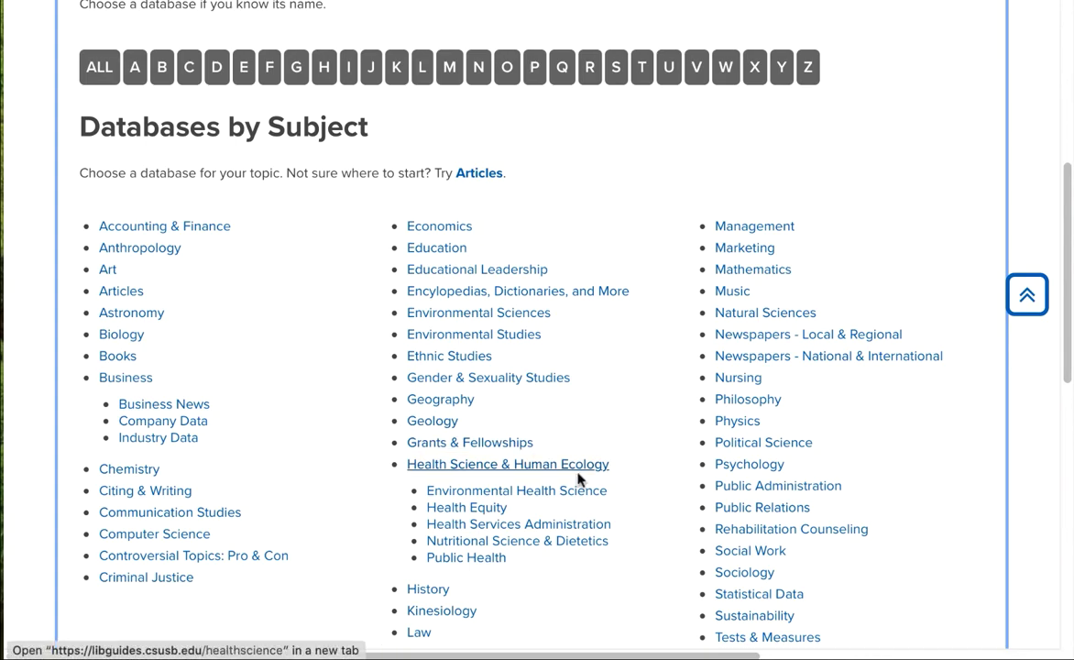
click(749, 468)
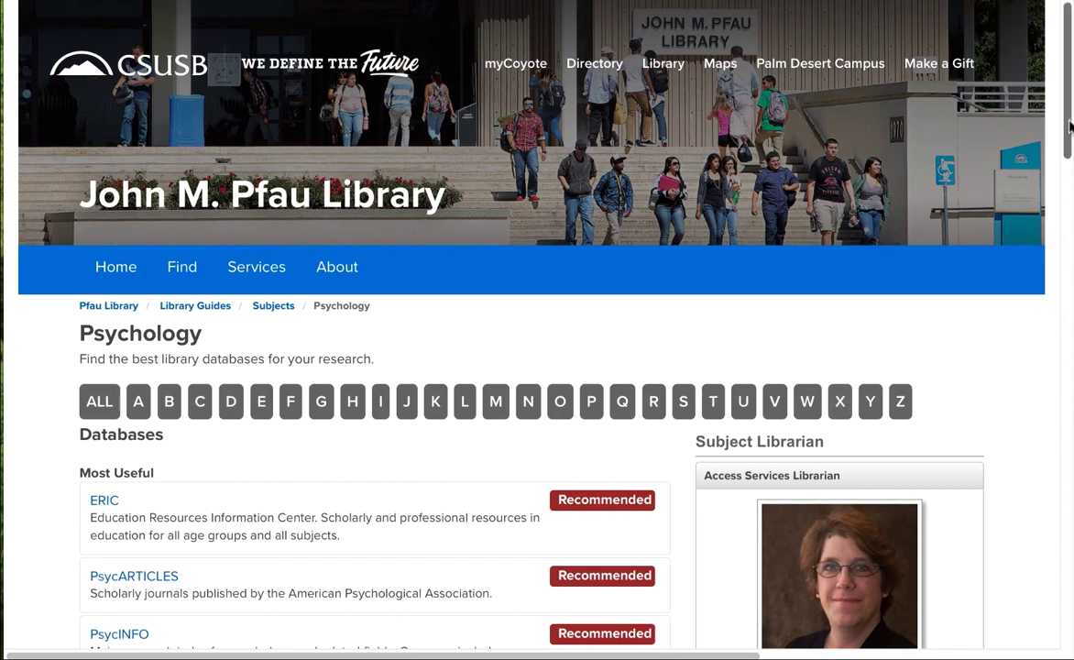
scroll(1059, 142, down, 4)
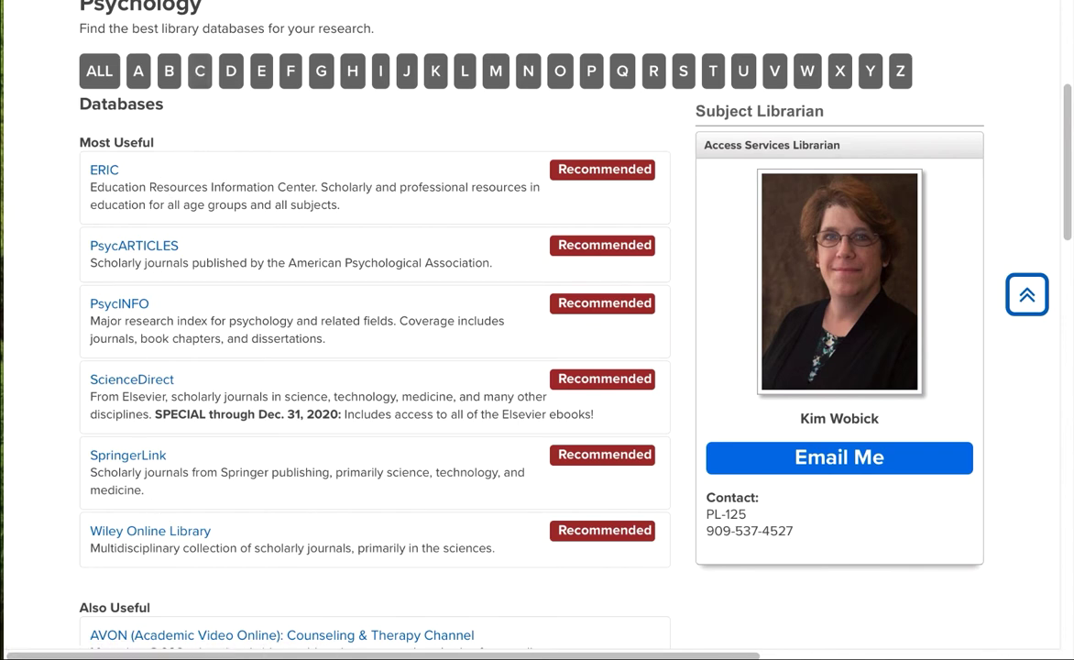
Step: Return to the subject list and, from the Articles subject, open the EBSCOhost Academic Search Premier database
key(alt+Left)
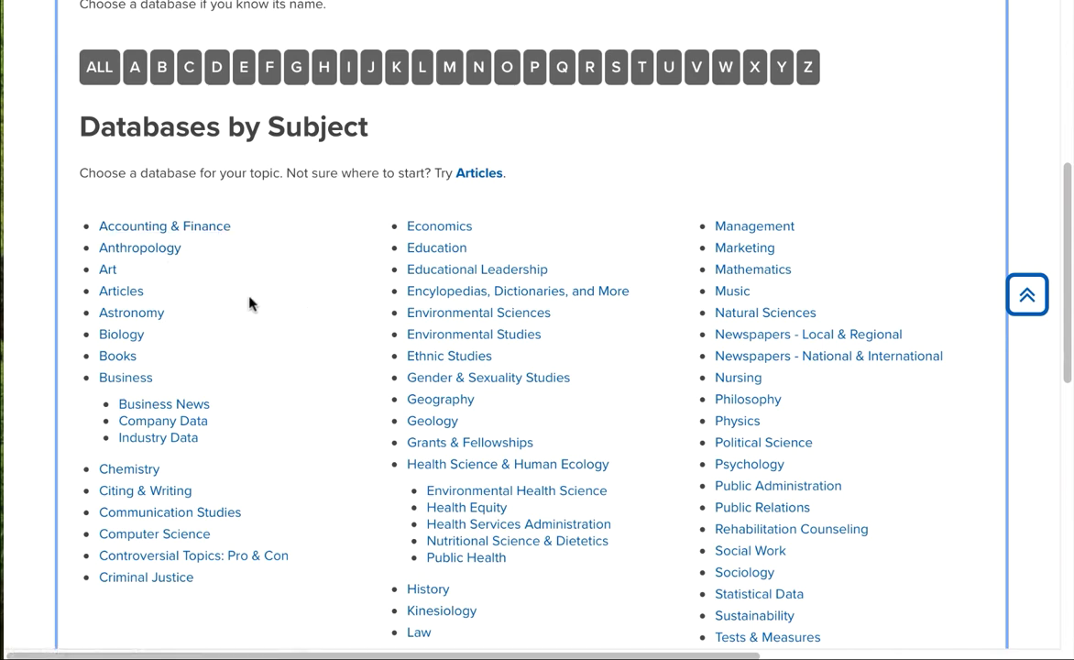
click(118, 292)
scroll(1071, 212, down, 5)
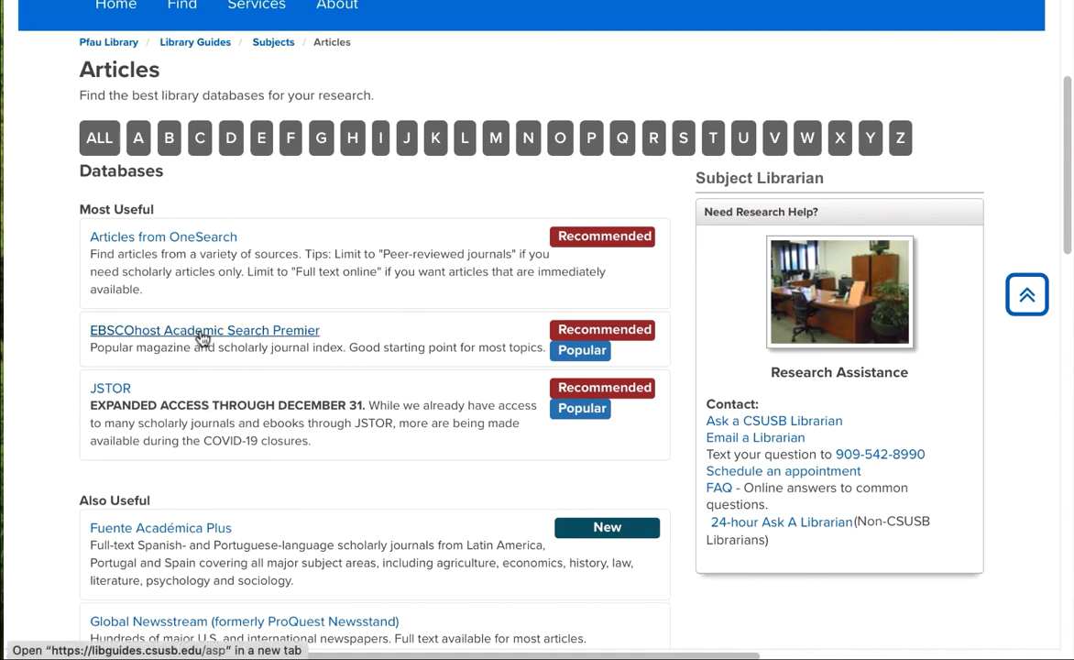
click(202, 341)
Step: Limit the database search results to Scholarly (Peer Reviewed) Journals
drag(1069, 172, 1069, 349)
scroll(537, 330, down, 2)
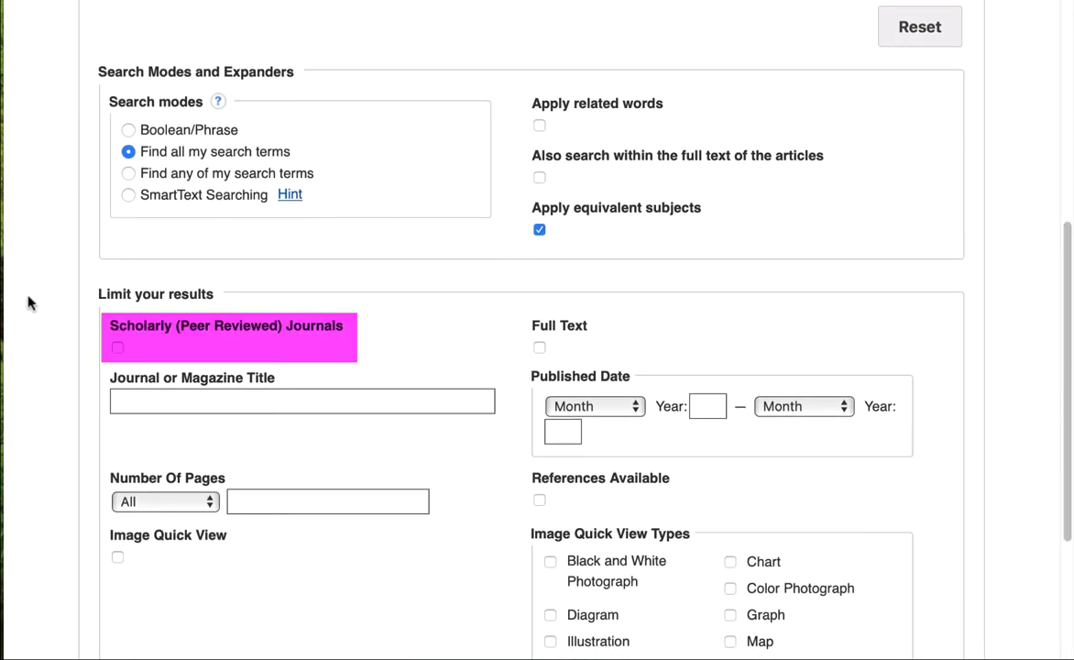
click(117, 349)
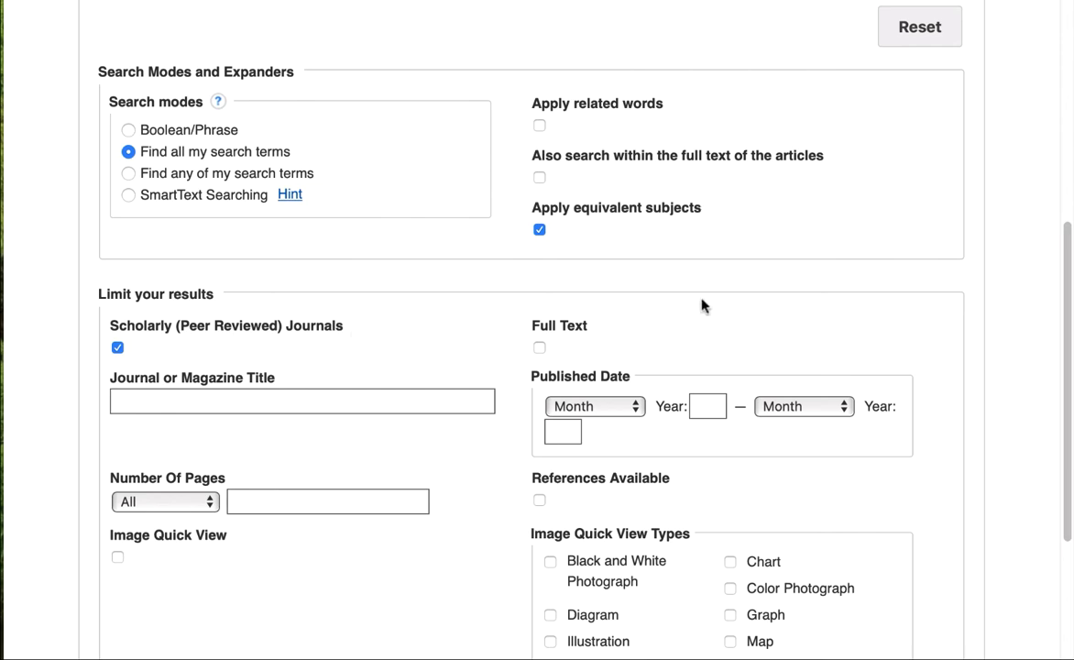
Step: Search Academic Search Premier using the suggested phrase "greta thunberg climate change"
drag(1067, 304, 1067, 119)
click(400, 338)
text(gr)
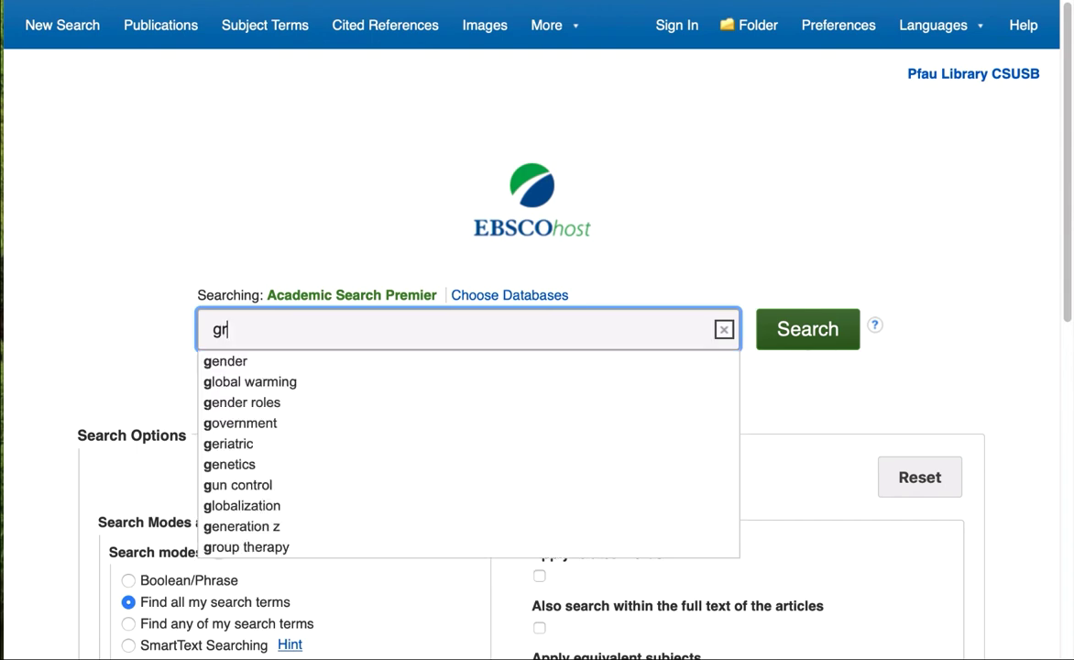
text(eta)
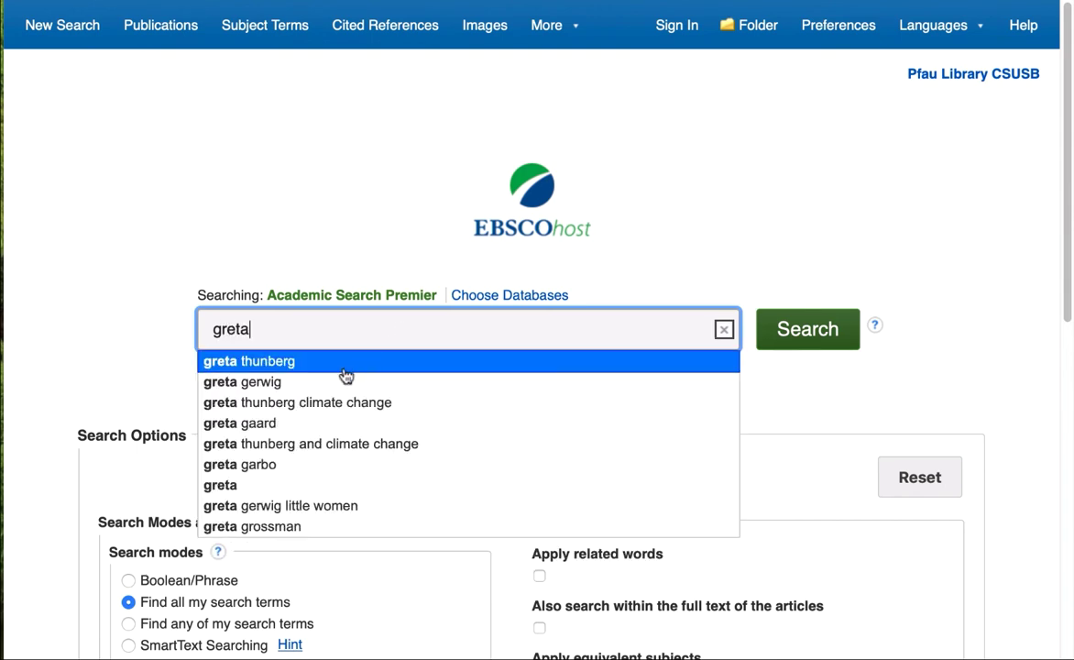
click(316, 404)
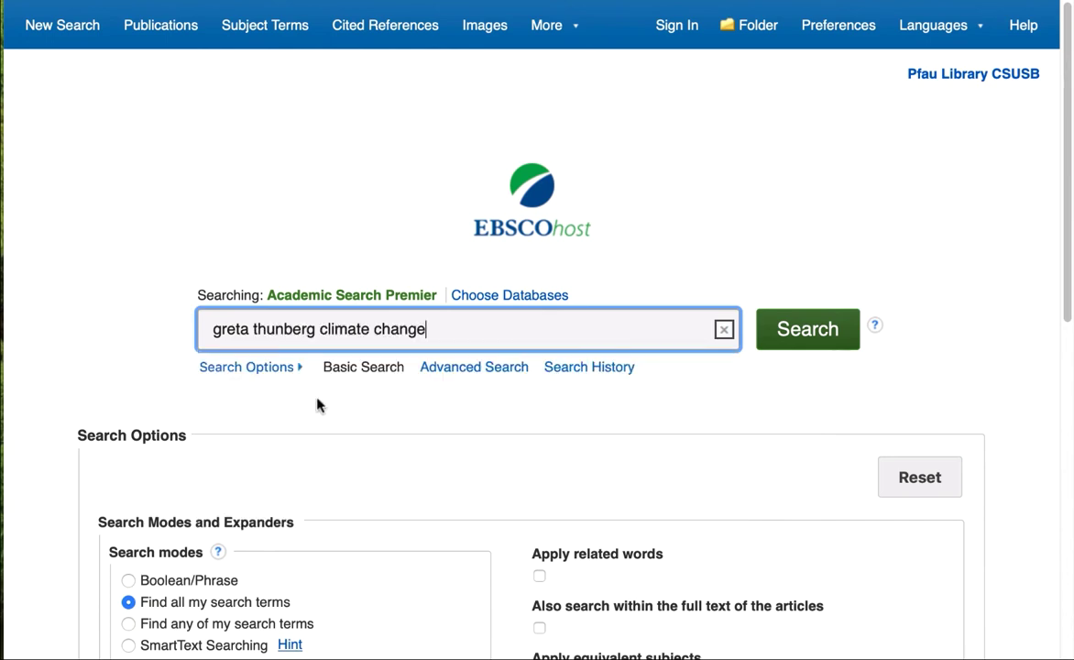
click(759, 342)
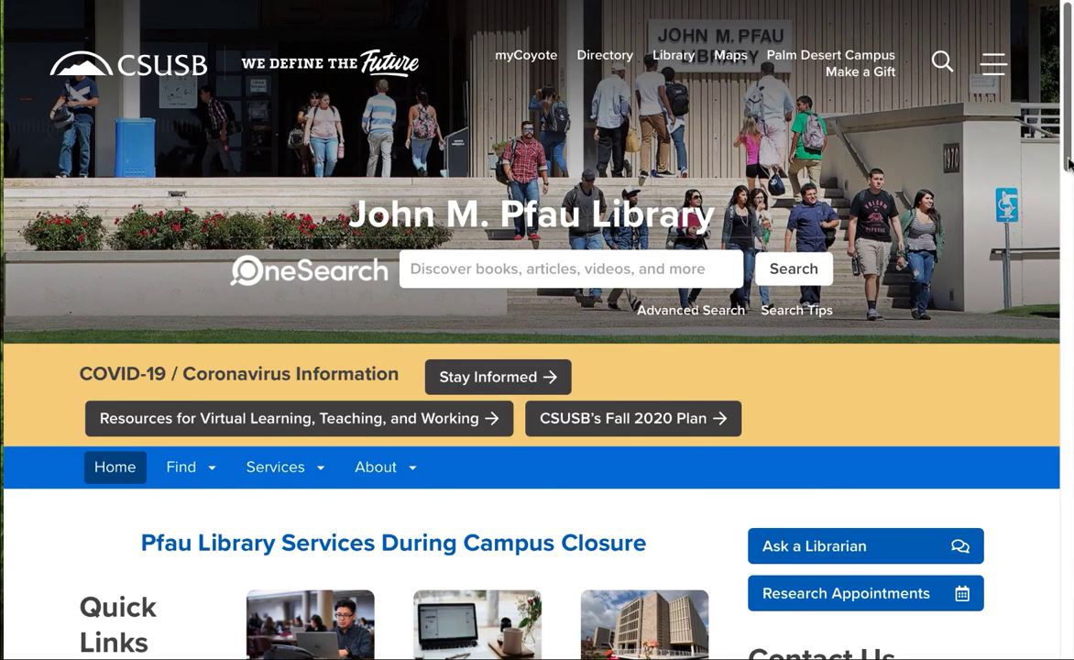
Step: Open the Library Guides from the Pfau Library home page
scroll(1069, 169, down, 5)
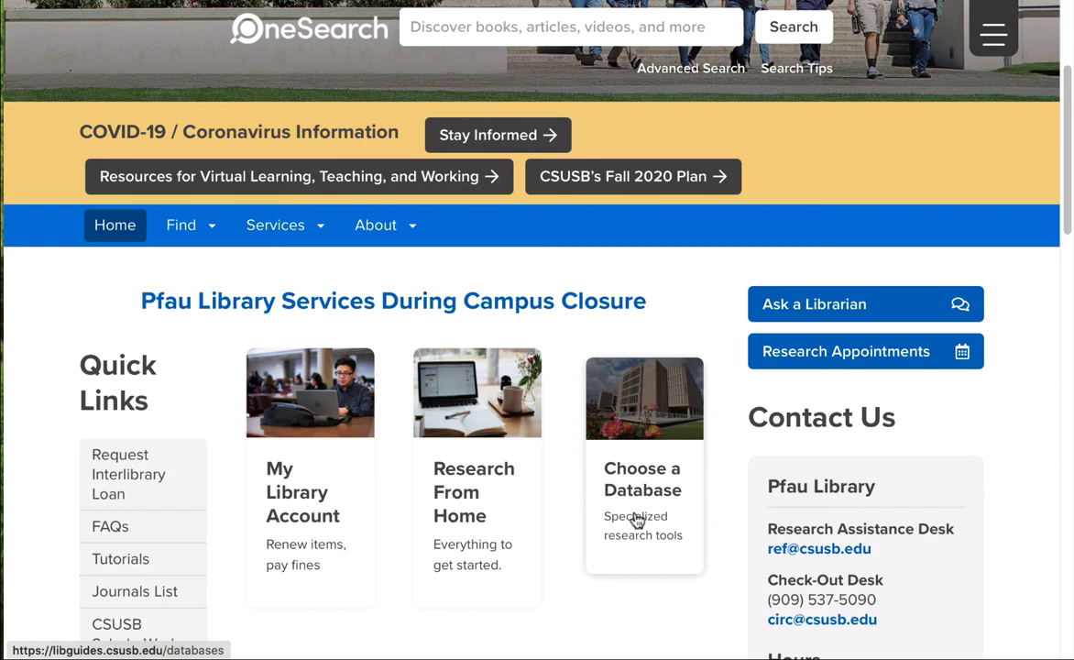
scroll(637, 520, down, 4)
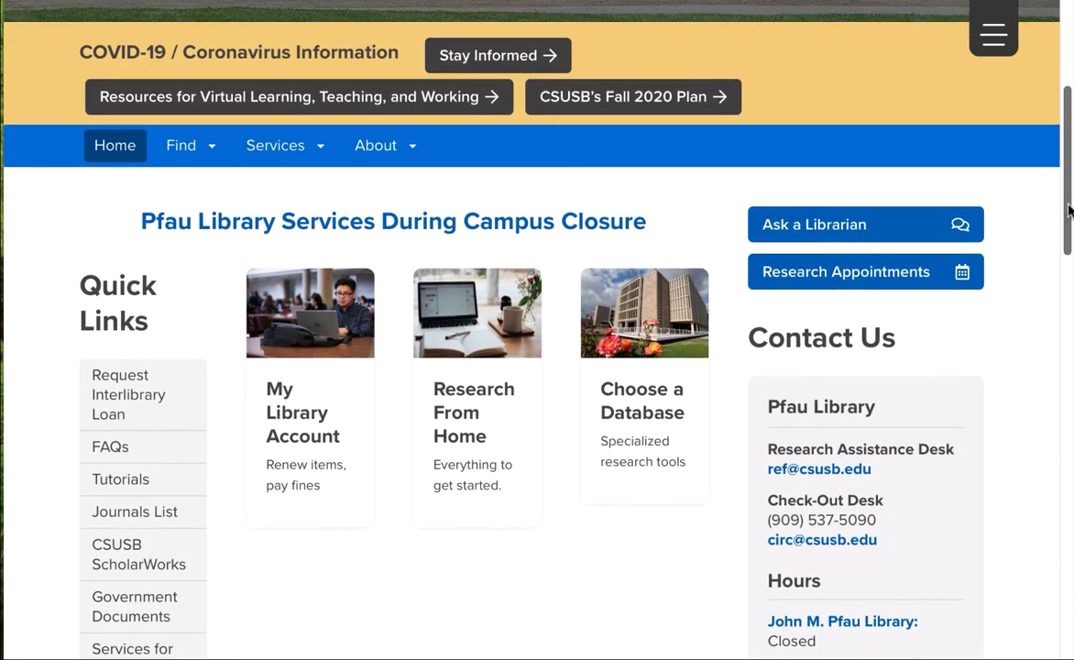
scroll(537, 330, down, 3)
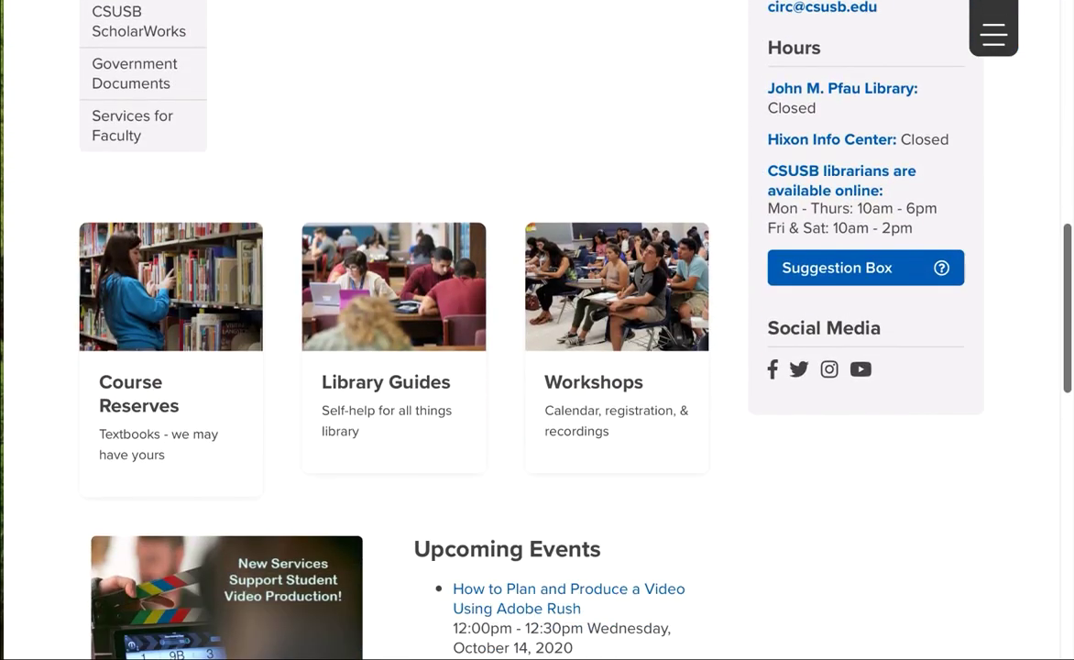
click(372, 385)
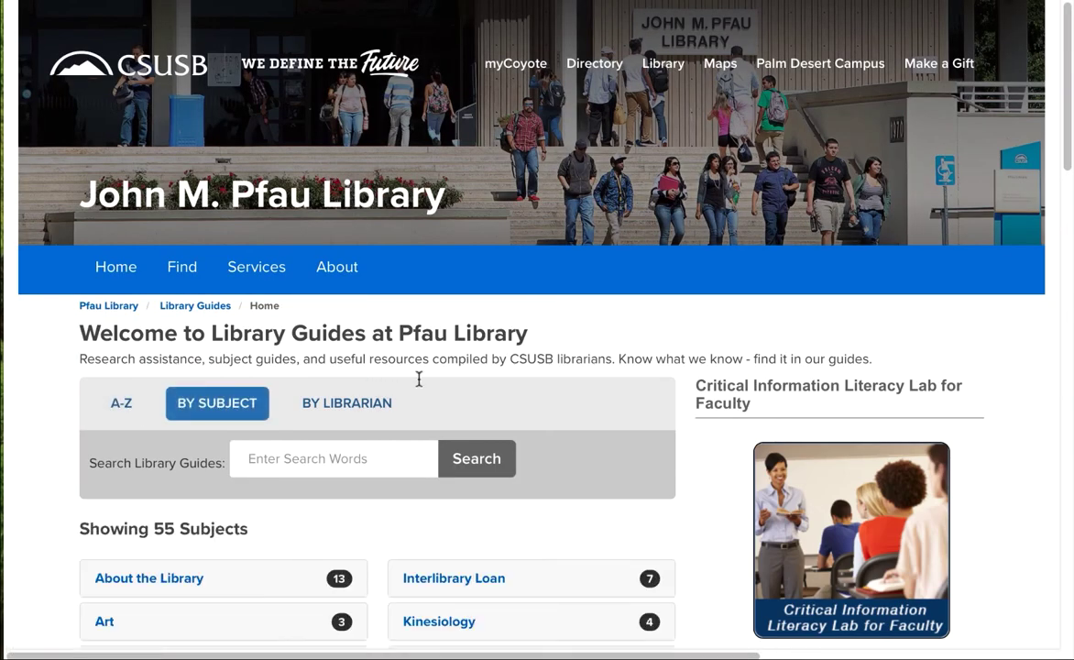
Step: Search the Library Guides for "quantitative" using the suggested completion
drag(1067, 135, 1066, 227)
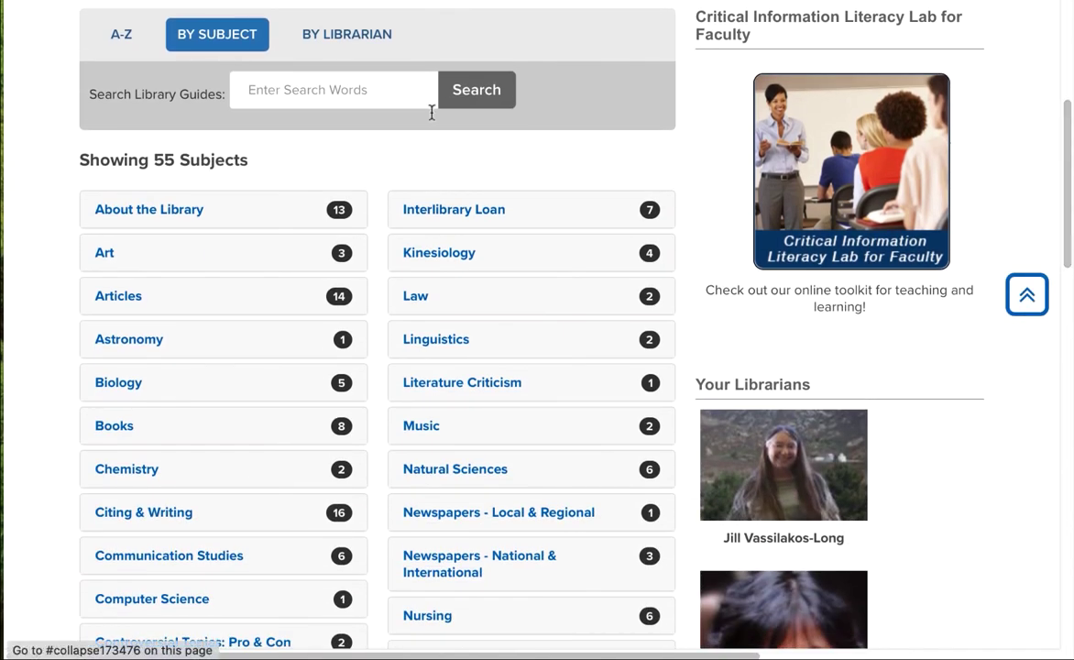
click(304, 91)
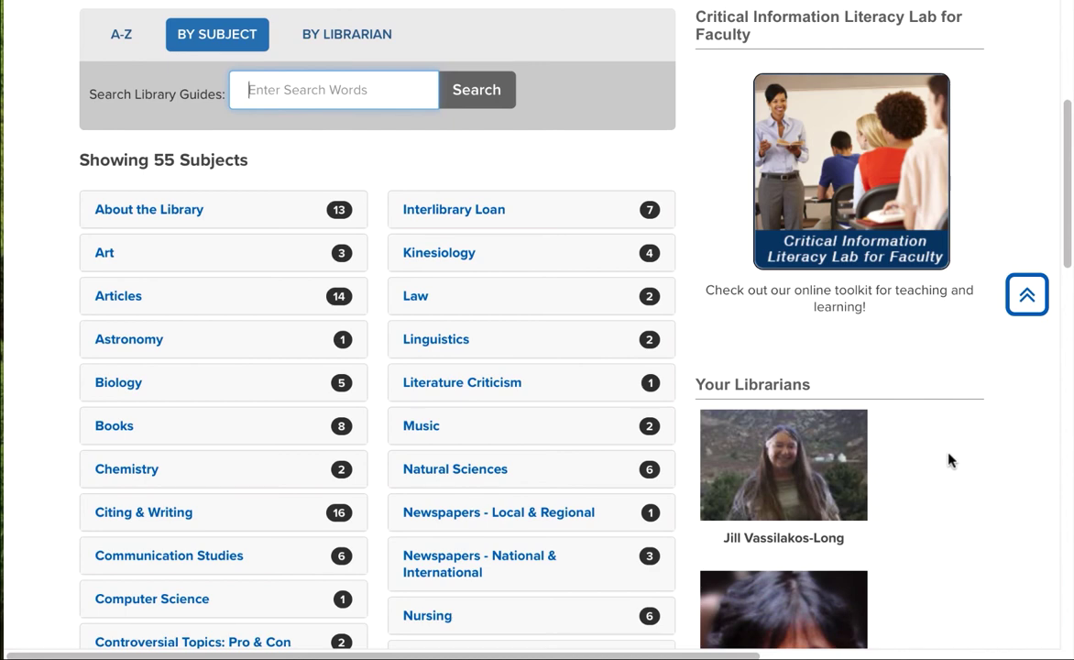
text(quant)
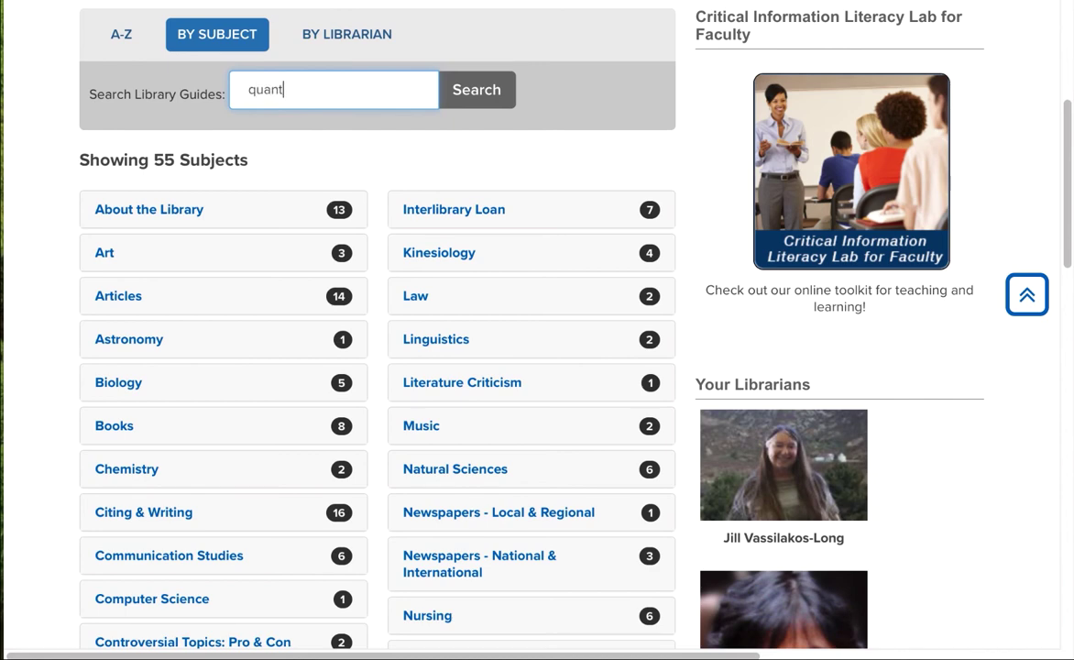
text(ita)
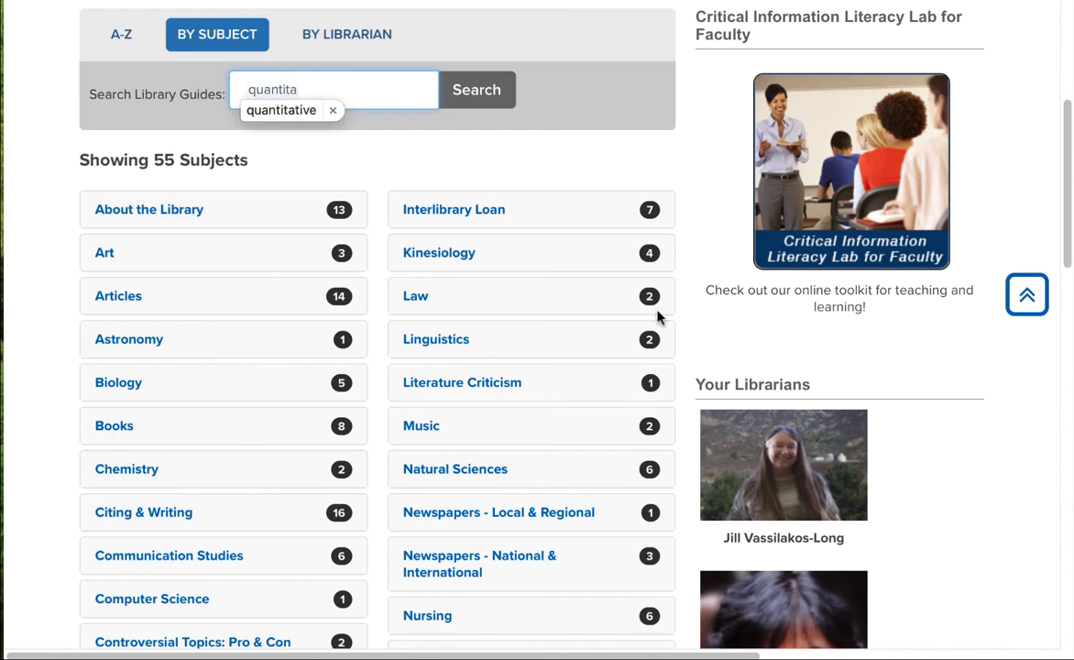
click(285, 111)
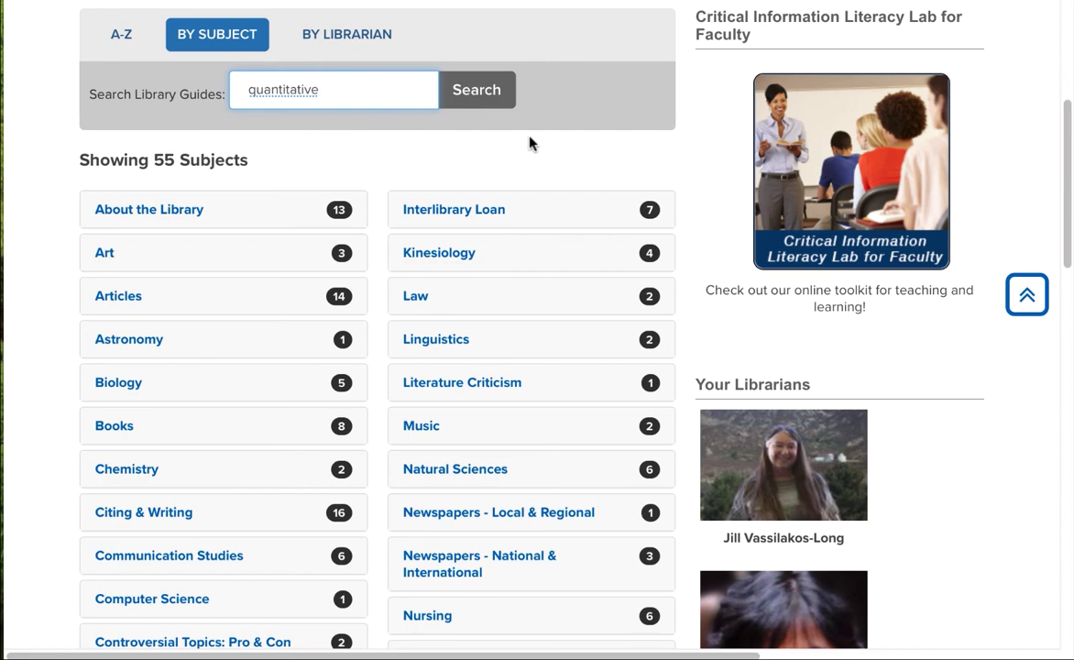
click(481, 92)
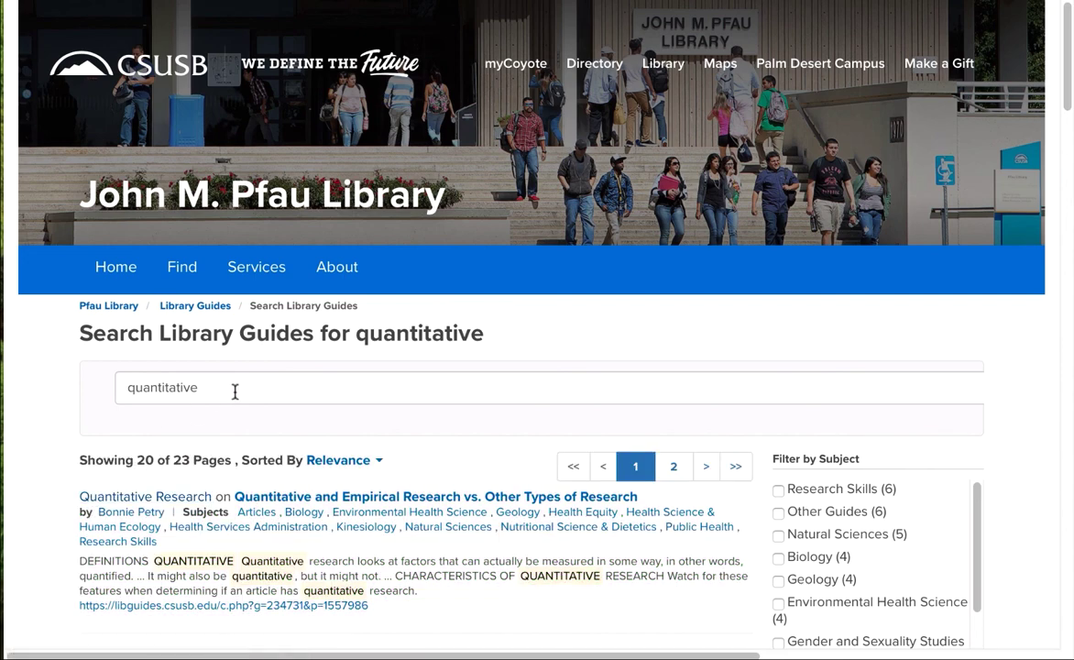
Step: Replace the guide search term with "literature review" and run the search
drag(220, 389, 84, 388)
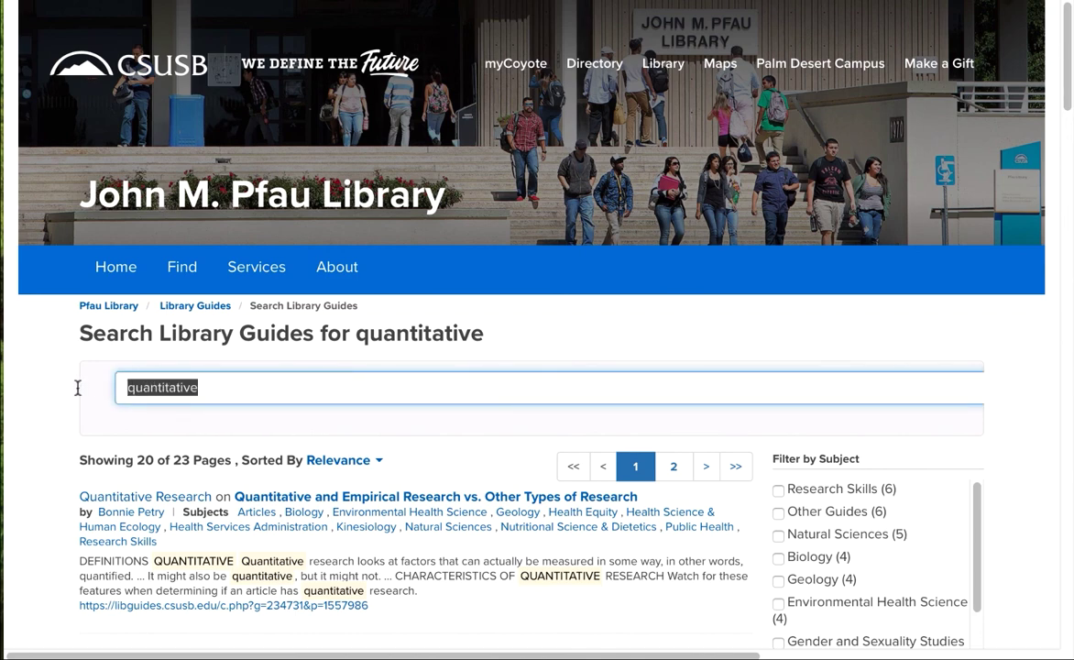
key(BackSpace)
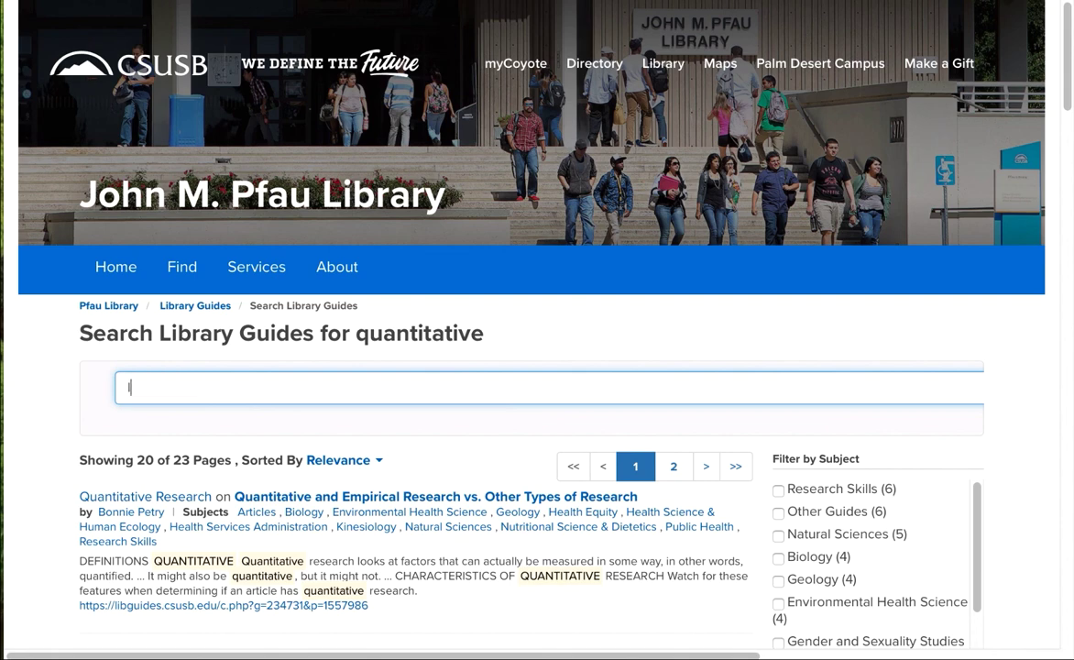
text(literature review)
key(Return)
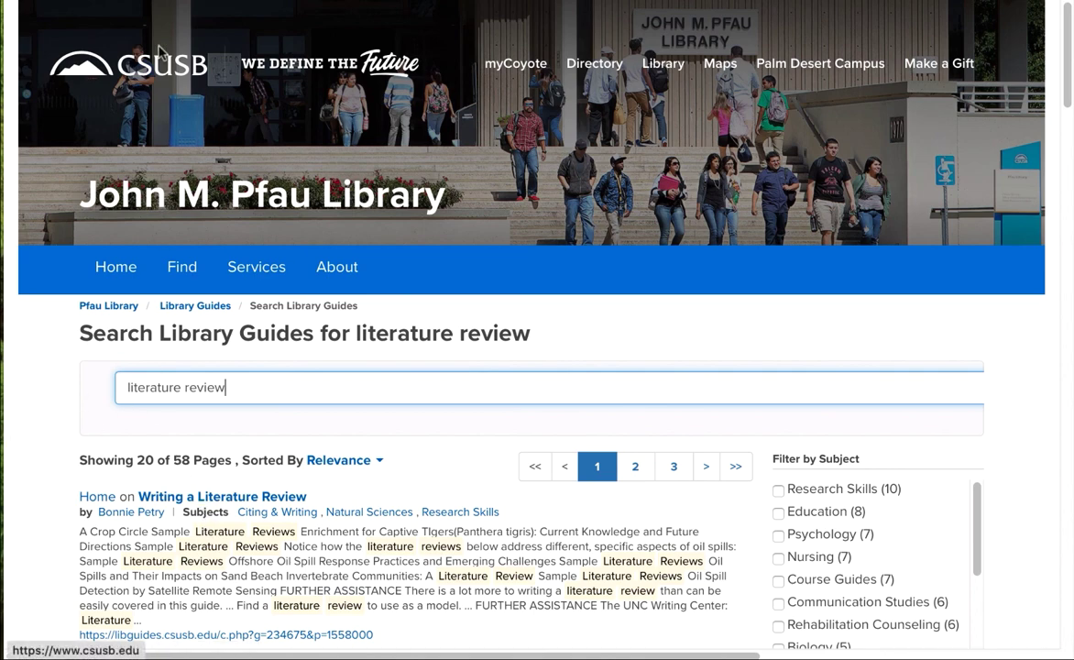
Step: Go back through the Library Guides pages to the library home page
key(ctrl+a)
text(quantitative)
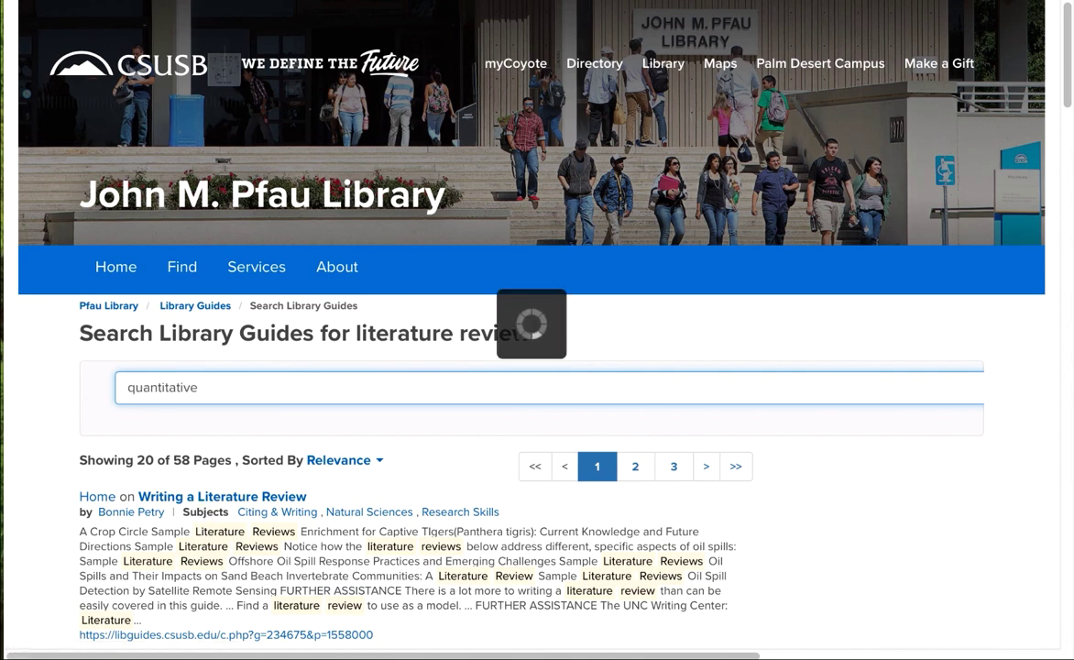
key(alt+Left)
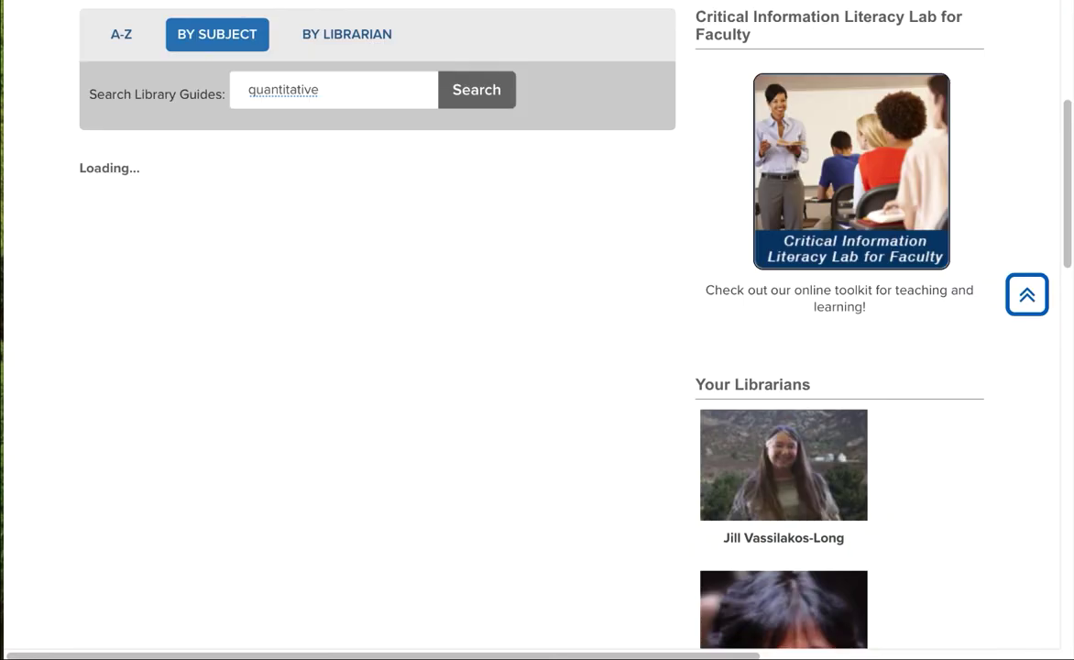
key(alt+Left)
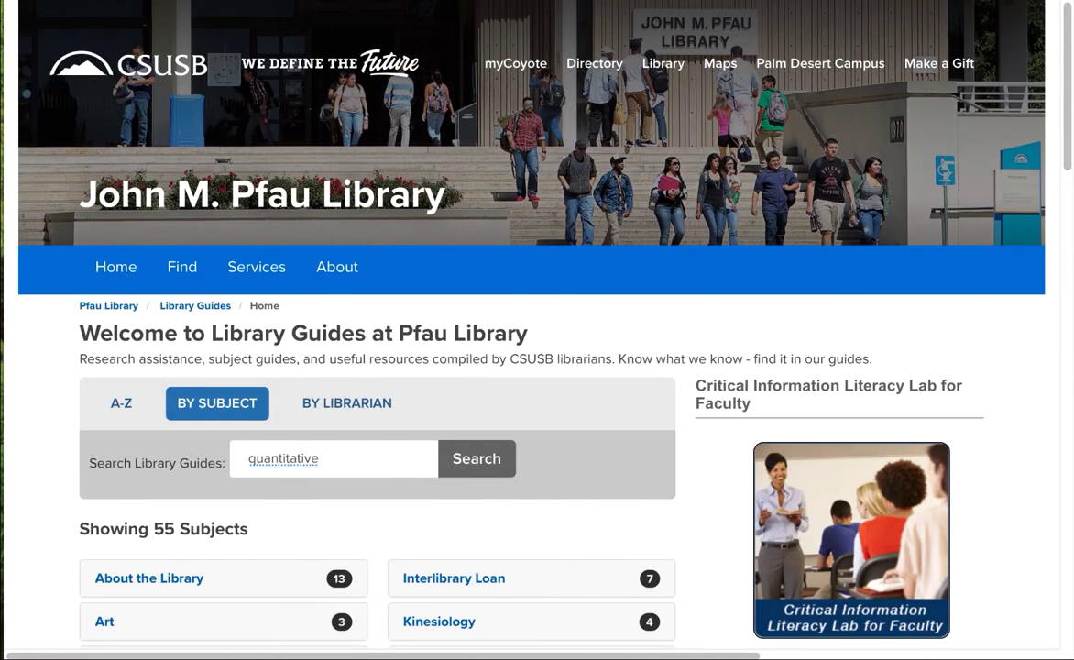
key(alt+Left)
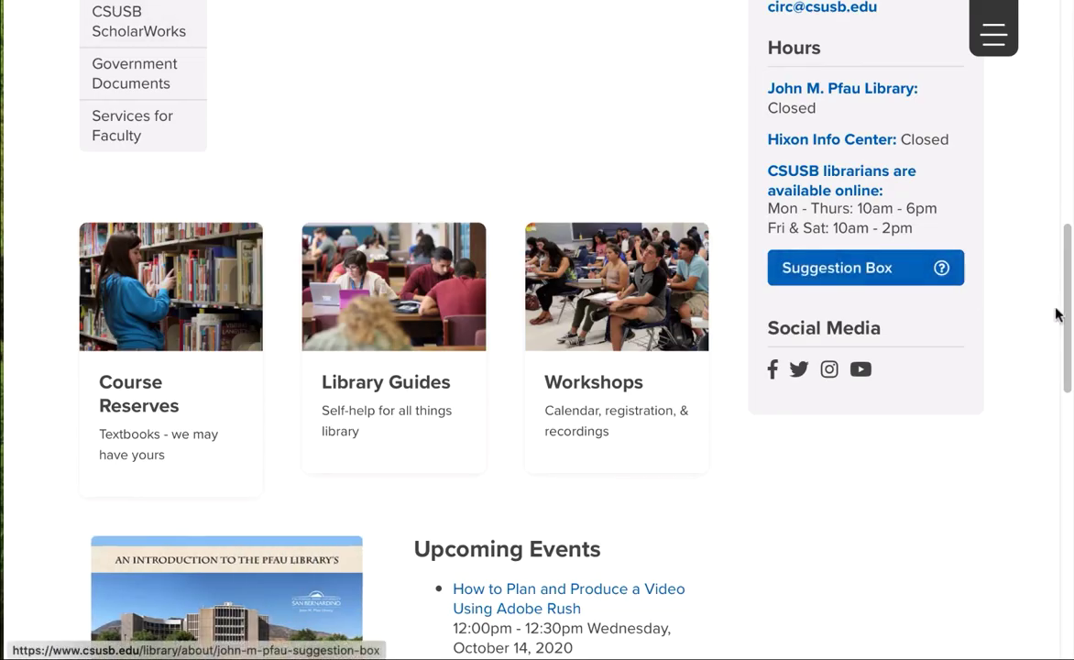
Step: Open Tutorials from the home page's Quick Links and look over the video tutorials, quizzes and workshop recordings
drag(1067, 319, 1069, 241)
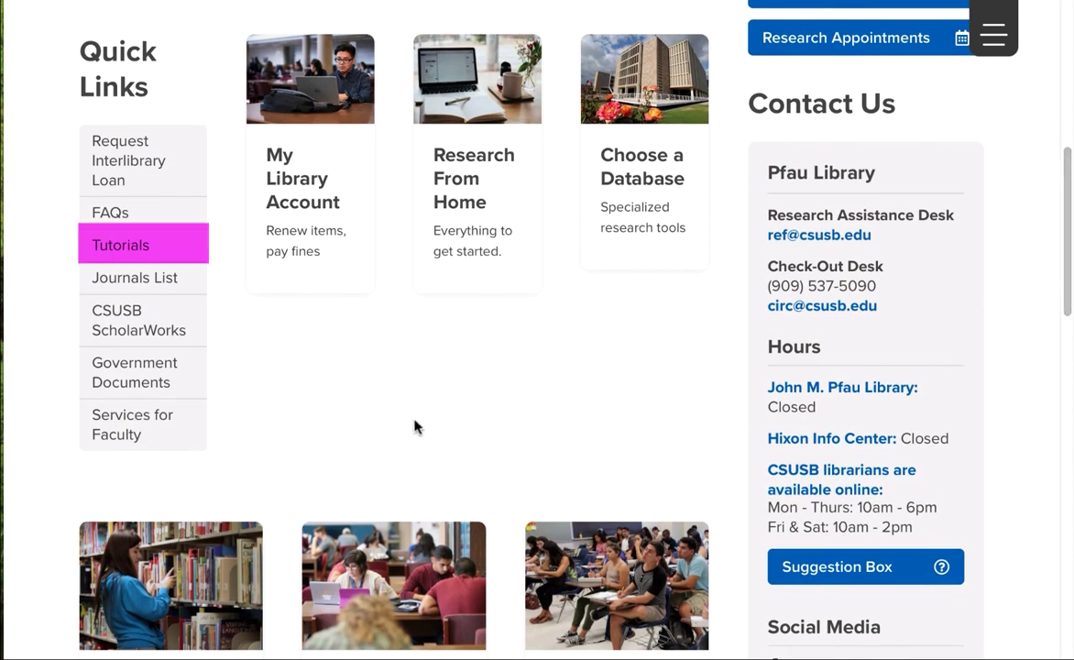
click(125, 245)
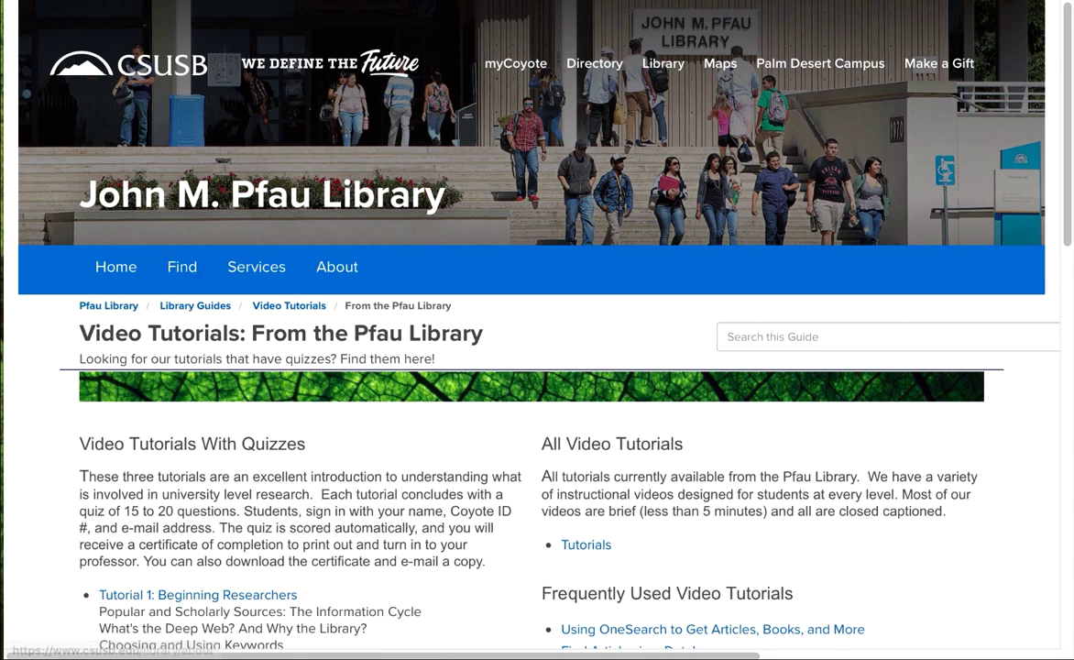
scroll(1069, 175, down, 2)
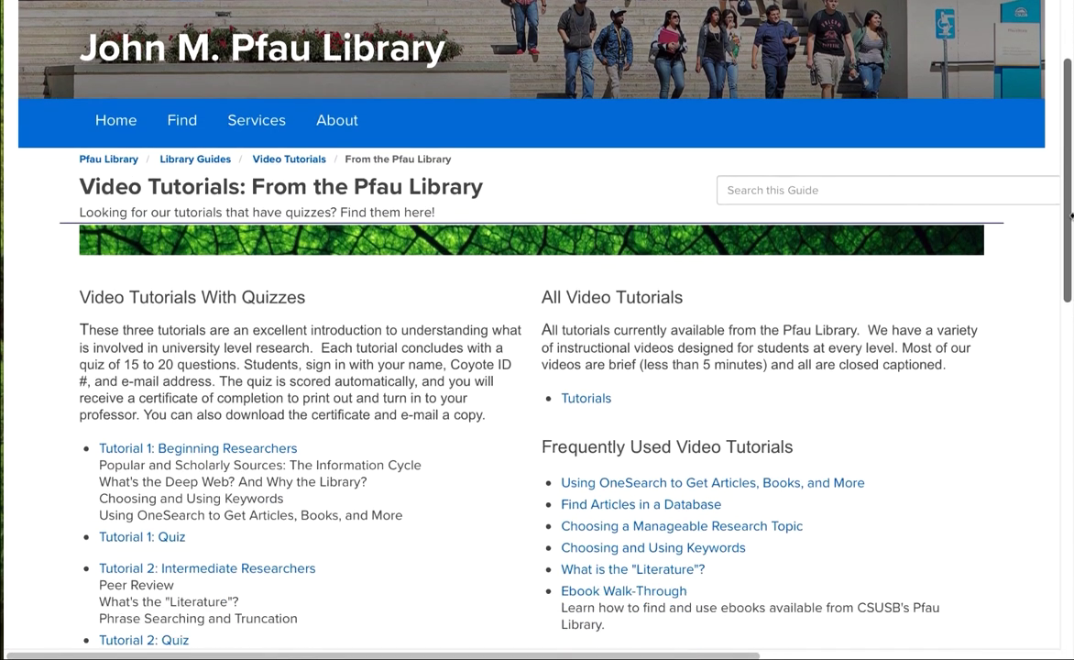
scroll(1070, 218, down, 2)
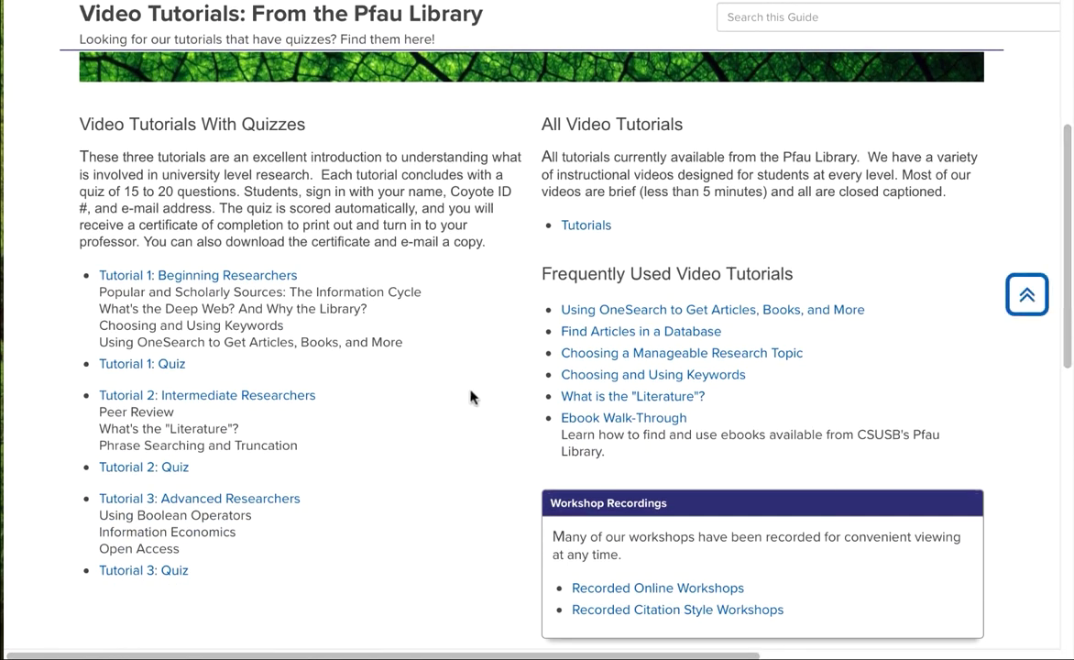